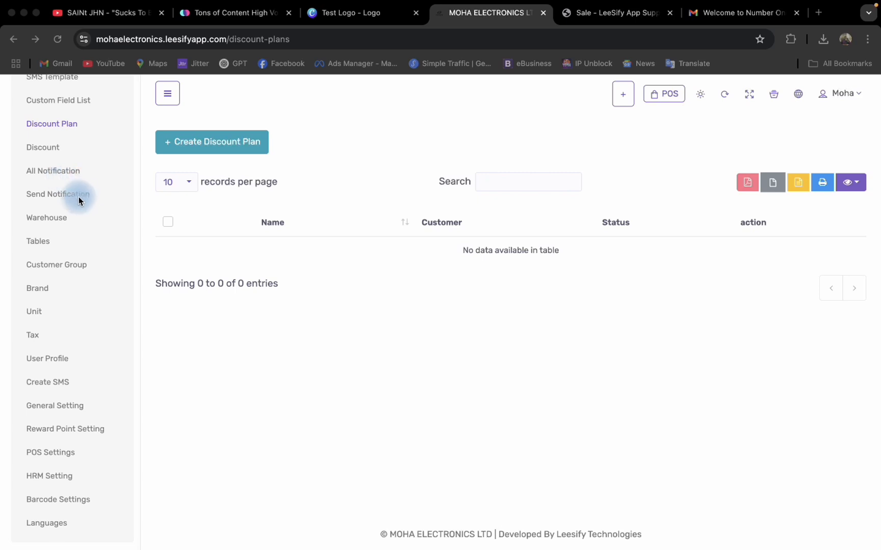
Start creating a new discount plan from the discount plan list.
{"action": "scroll", "coordinate": [57, 188], "scroll_direction": "up", "scroll_amount": 2}
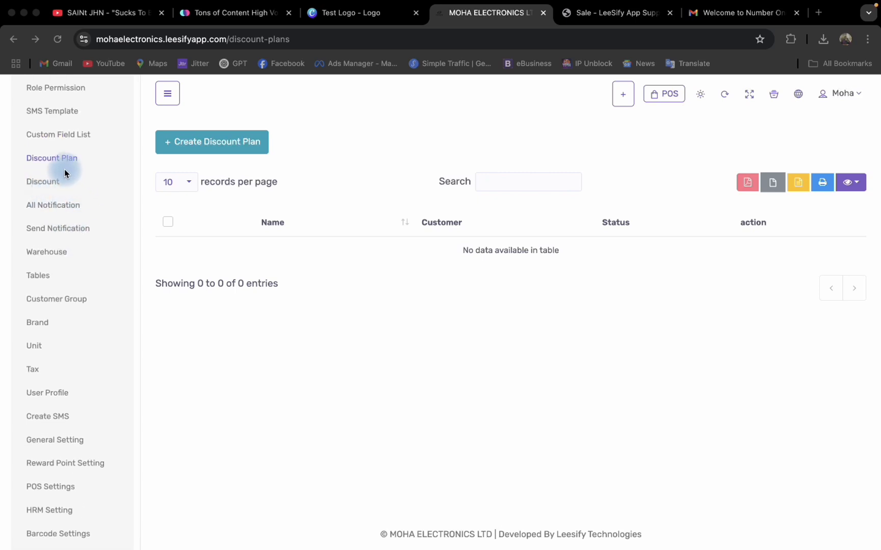
{"action": "scroll", "coordinate": [63, 189], "scroll_direction": "up", "scroll_amount": 1}
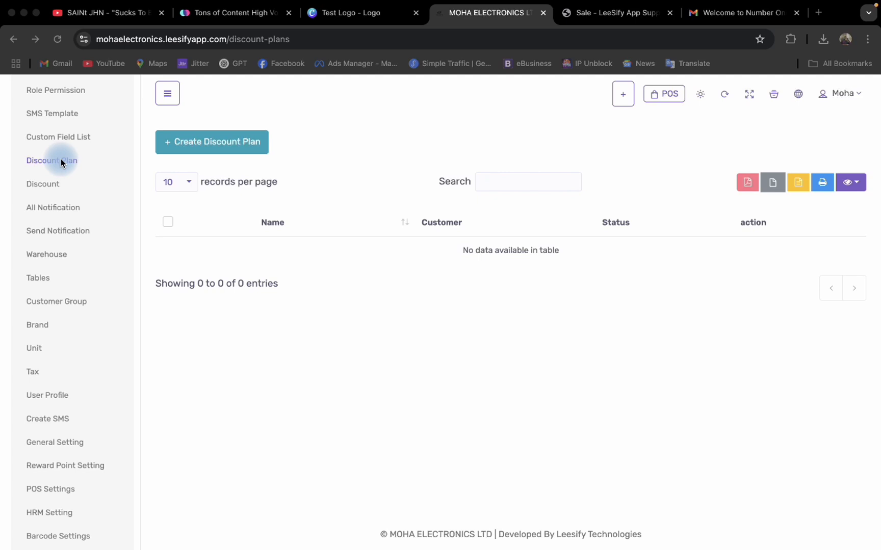
{"action": "left_click", "coordinate": [45, 184]}
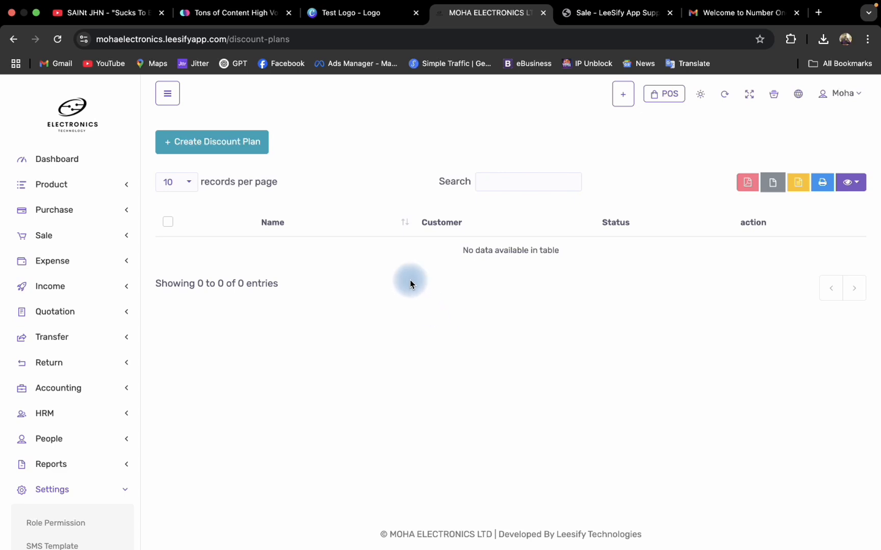
{"action": "left_click", "coordinate": [242, 152]}
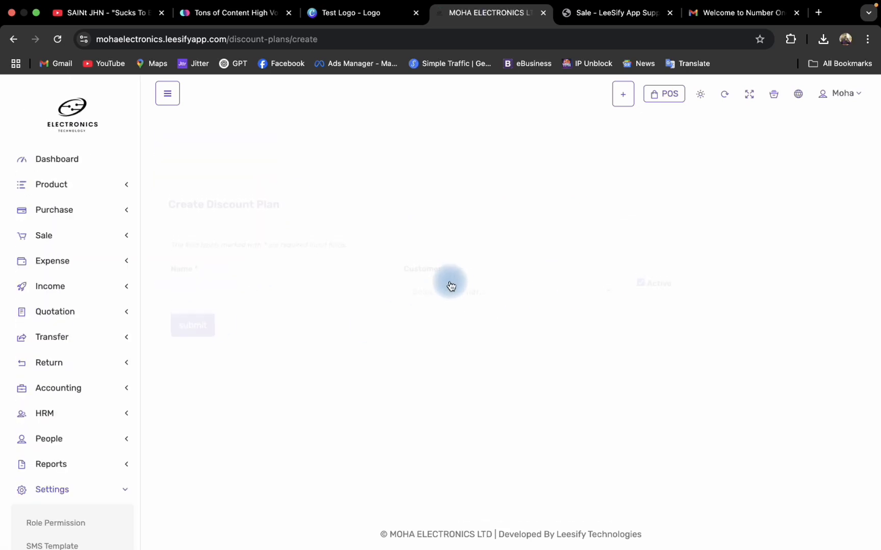
Name the plan 20 OFF, assign it to the second listed customer, and submit it as active.
{"action": "left_click", "coordinate": [304, 235]}
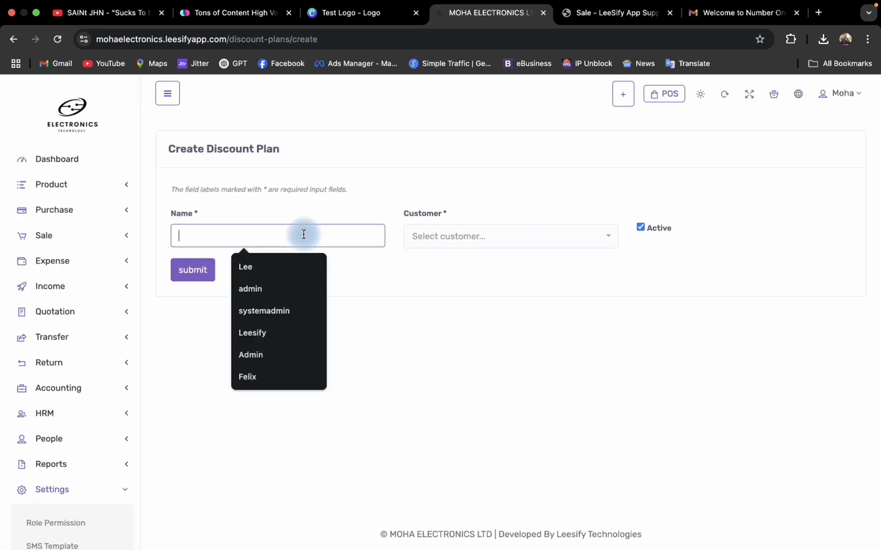
{"action": "type", "text": "20 OFF"}
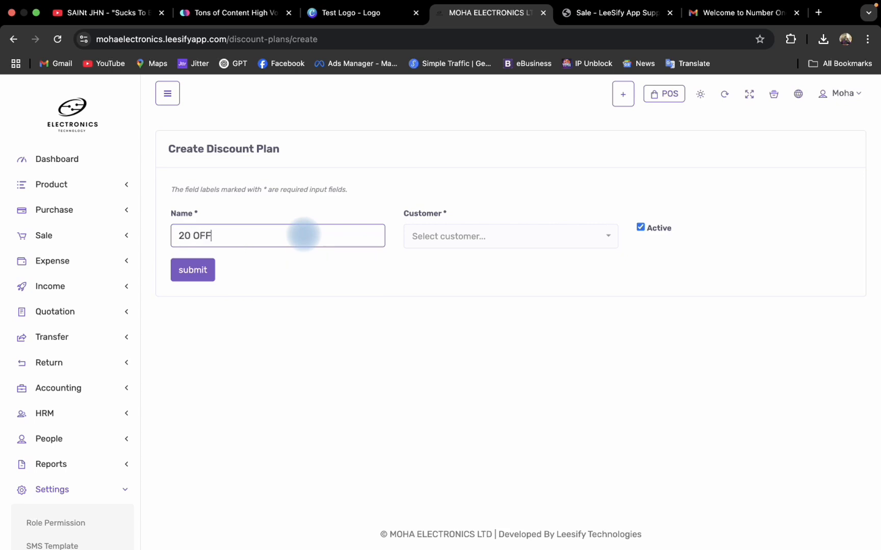
{"action": "left_click", "coordinate": [465, 234]}
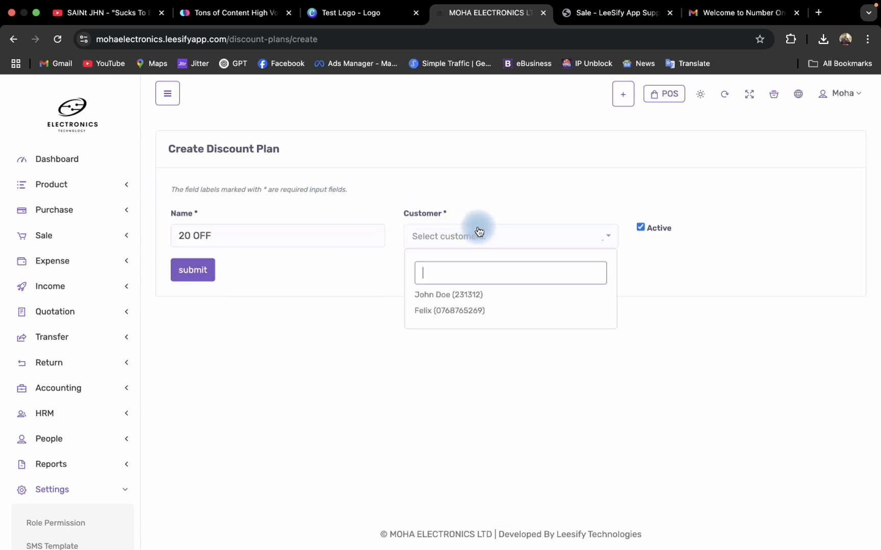
{"action": "left_click", "coordinate": [466, 312]}
{"action": "left_click", "coordinate": [275, 289]}
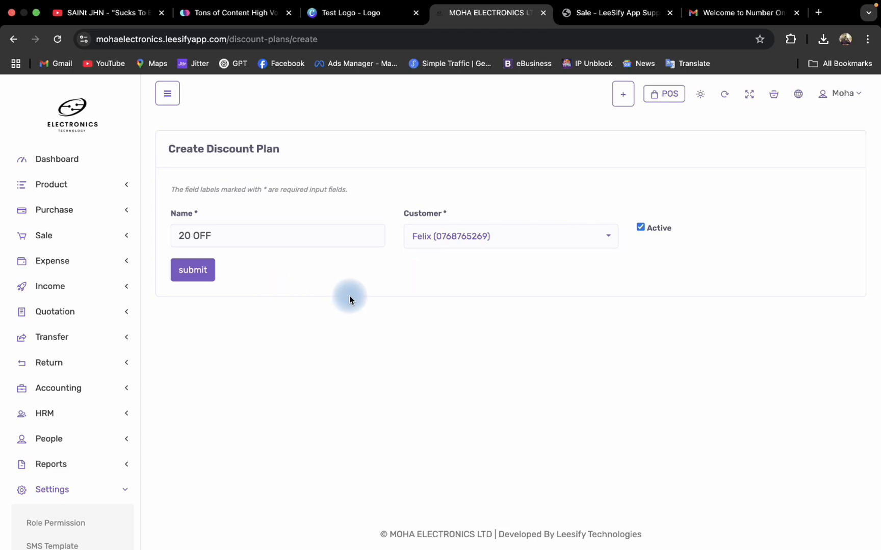
{"action": "left_click", "coordinate": [199, 276]}
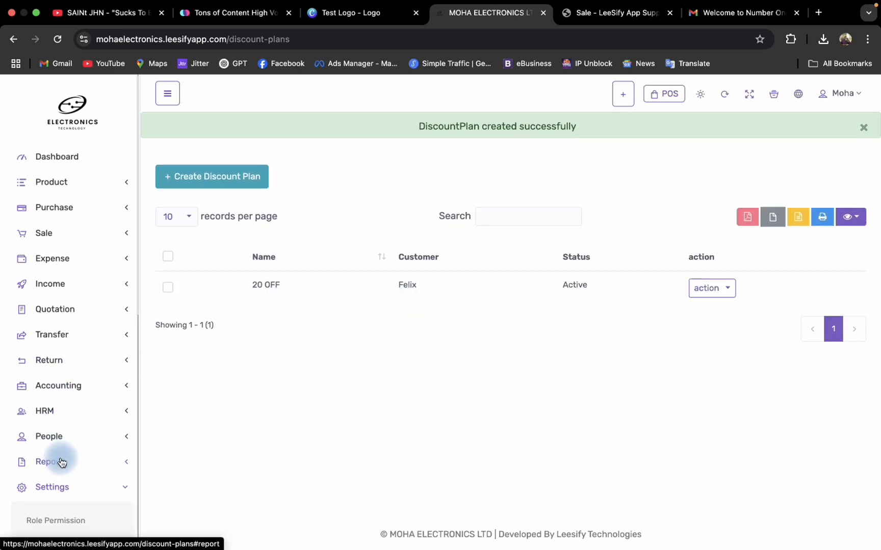
Start a new discount in the Discount settings and assign it the 20 OFF discount plan.
{"action": "scroll", "coordinate": [76, 449], "scroll_direction": "down", "scroll_amount": 1}
{"action": "scroll", "coordinate": [81, 347], "scroll_direction": "down", "scroll_amount": 10}
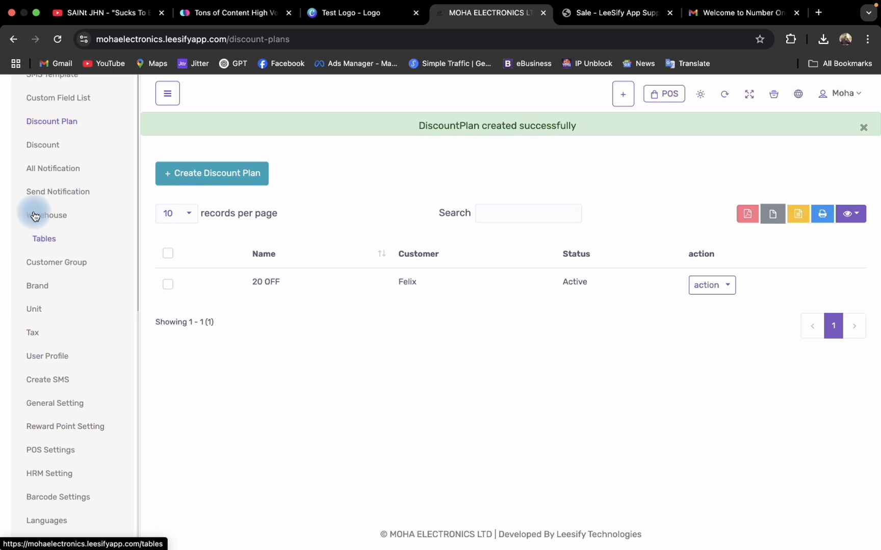
{"action": "left_click", "coordinate": [51, 145]}
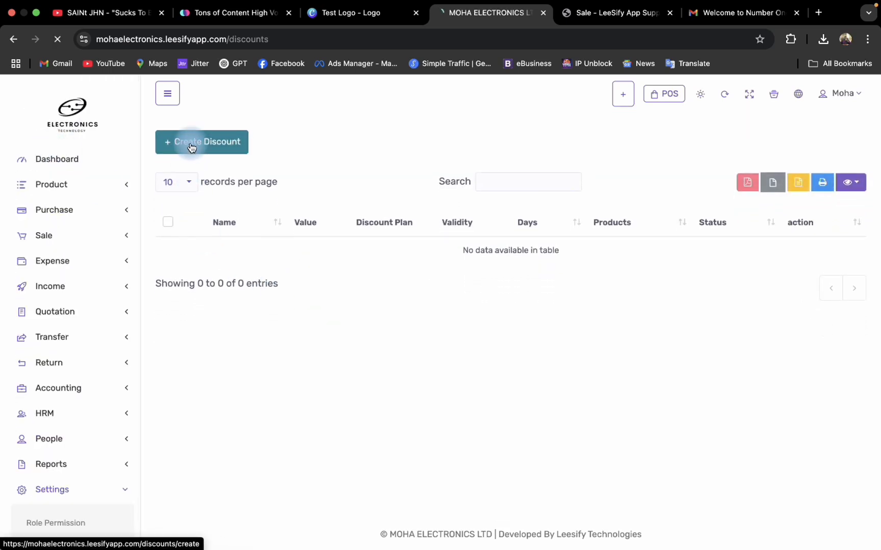
{"action": "left_click", "coordinate": [191, 148]}
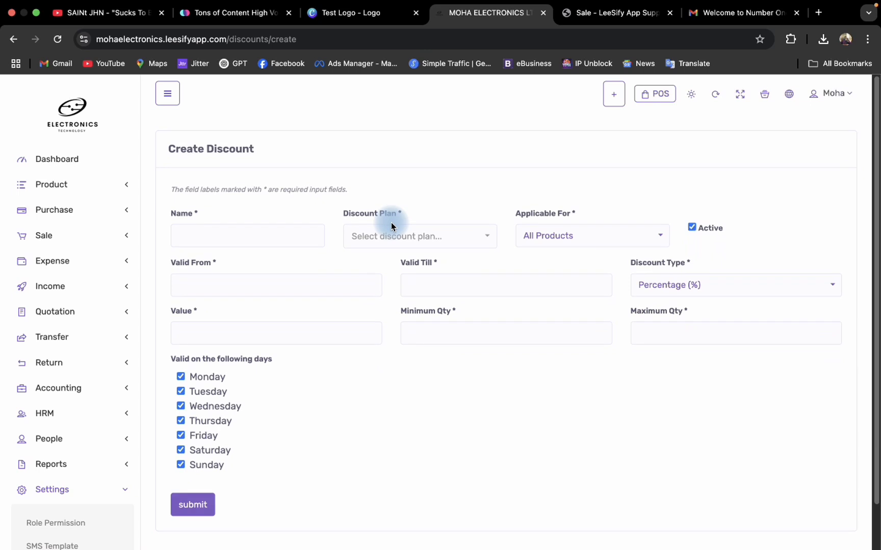
{"action": "left_click", "coordinate": [403, 237]}
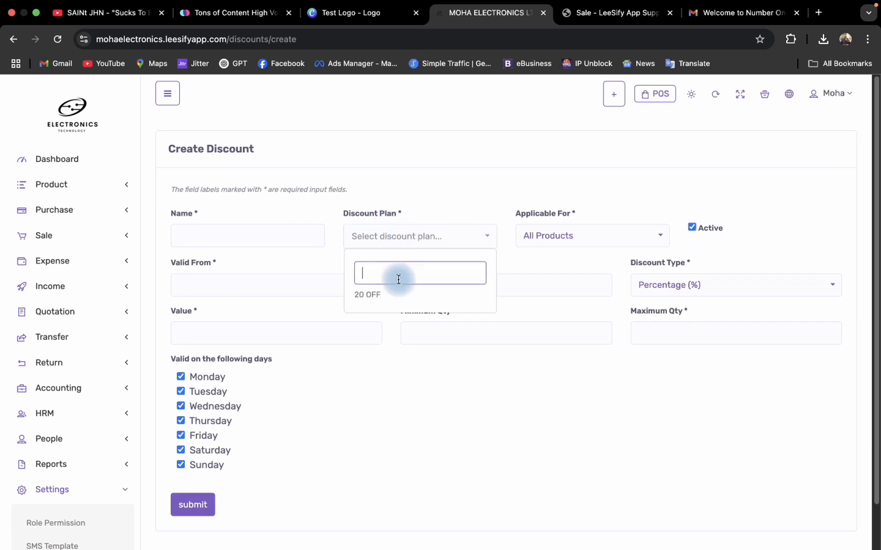
{"action": "left_click", "coordinate": [393, 296]}
Name the discount "20 Off MID Year".
{"action": "left_click", "coordinate": [196, 229]}
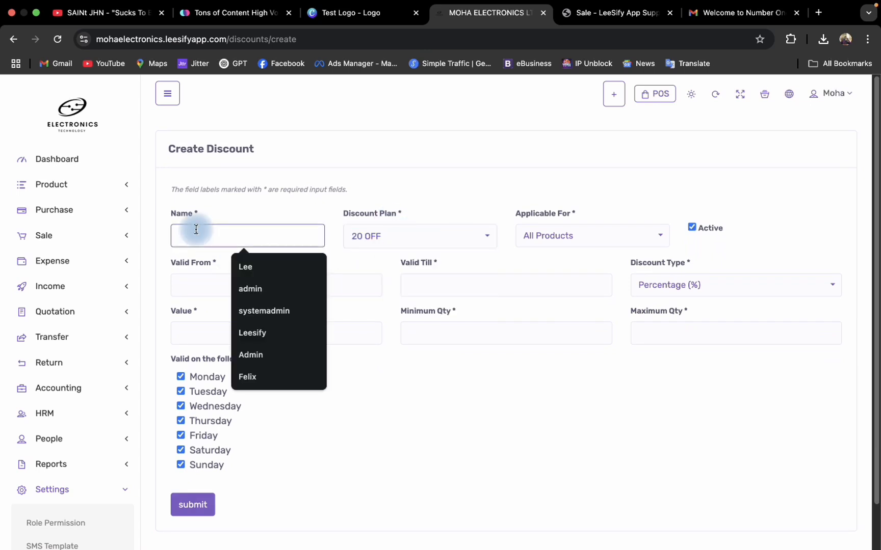
{"action": "type", "text": "Upt"}
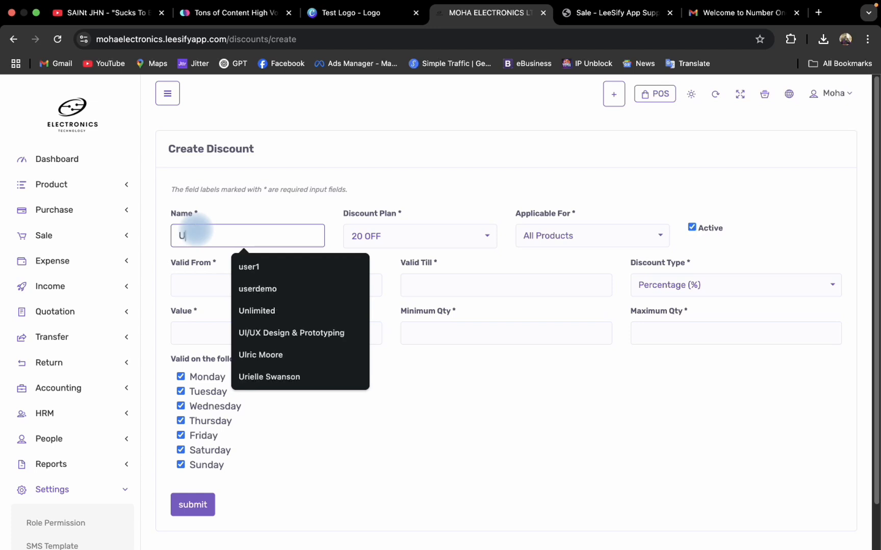
{"action": "key", "text": "BackSpace"}
{"action": "key", "text": "BackSpace"}
{"action": "key", "text": "BackSpace"}
{"action": "type", "text": "20 Of"}
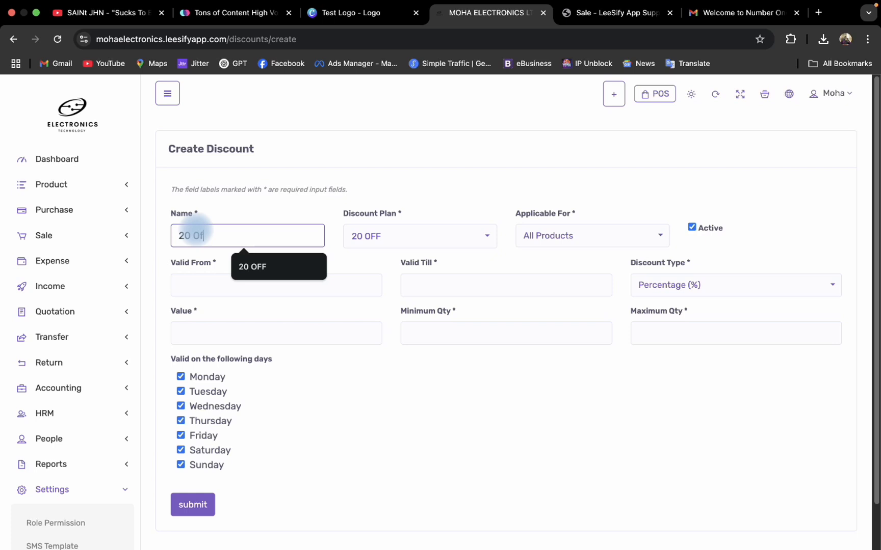
{"action": "type", "text": "f MID Y"}
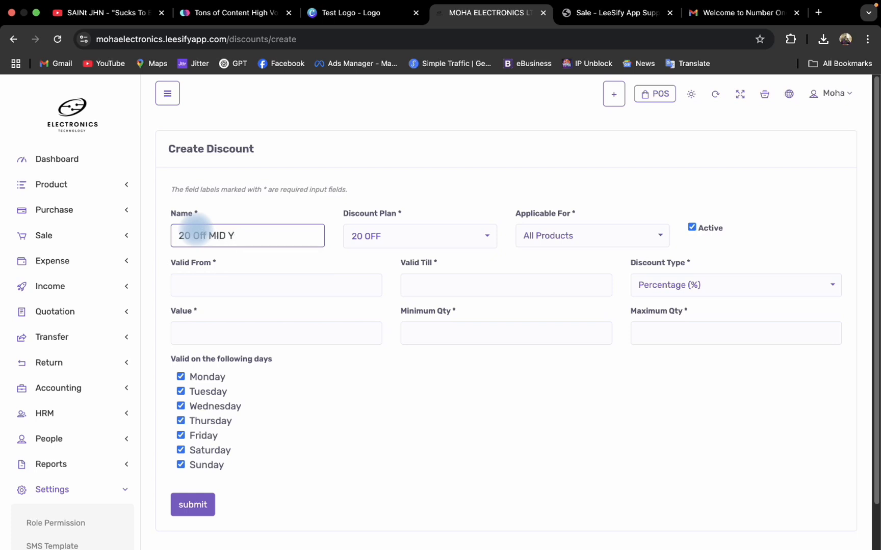
{"action": "type", "text": "ear"}
{"action": "left_click", "coordinate": [460, 191]}
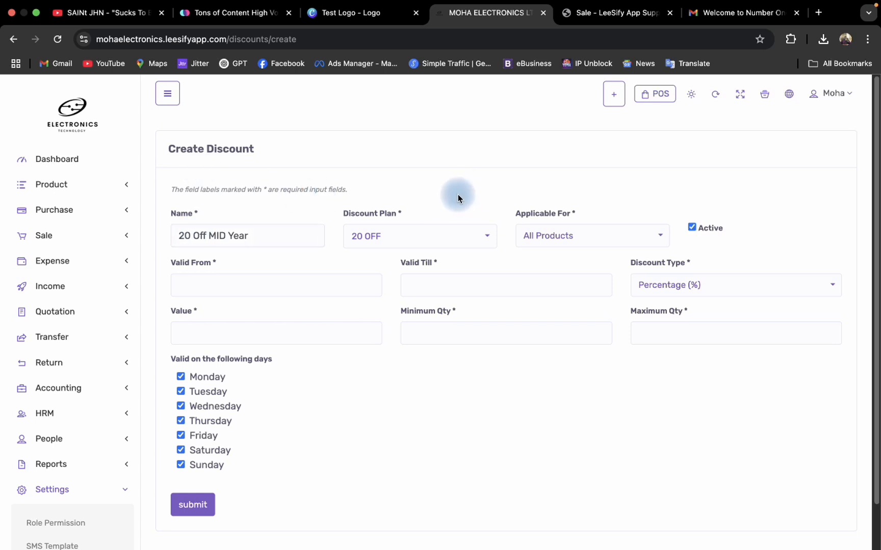
{"action": "scroll", "coordinate": [465, 279], "scroll_direction": "down", "scroll_amount": 1}
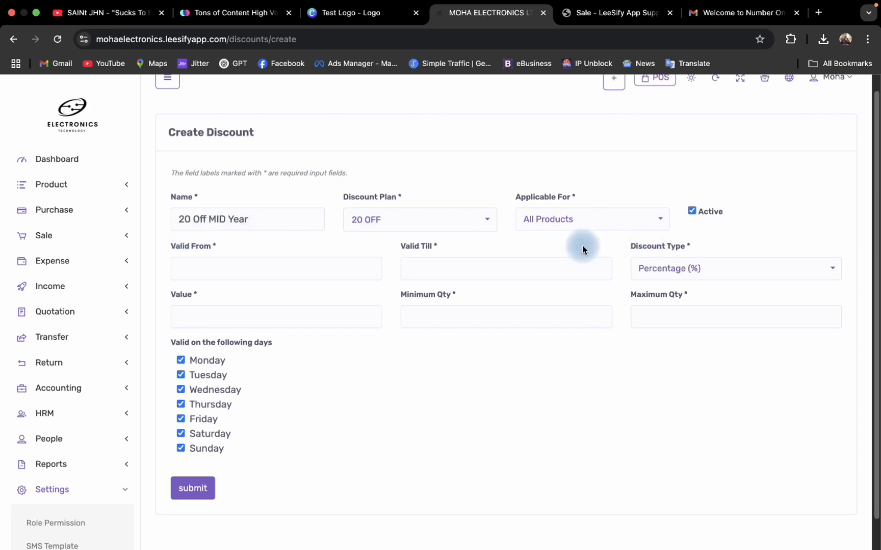
{"action": "left_click", "coordinate": [454, 229]}
{"action": "left_click", "coordinate": [472, 223]}
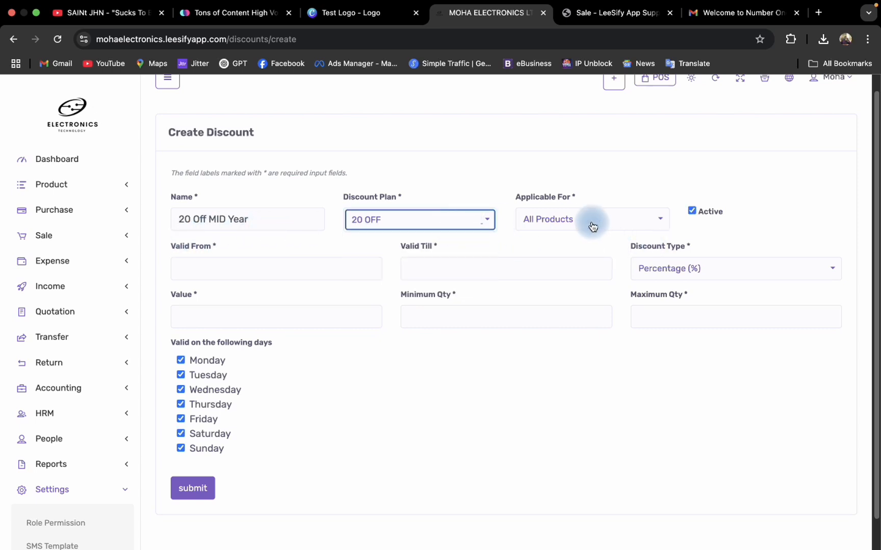
{"action": "left_click", "coordinate": [592, 227]}
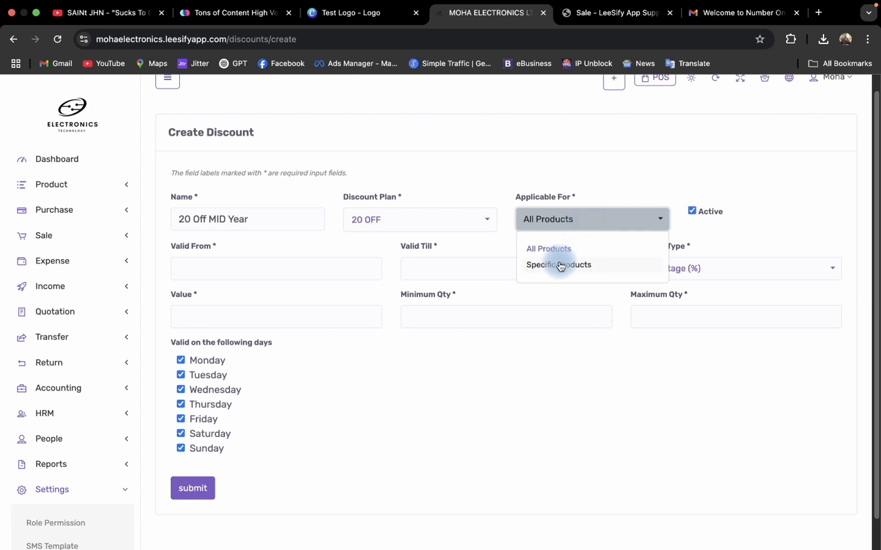
{"action": "left_click", "coordinate": [694, 223]}
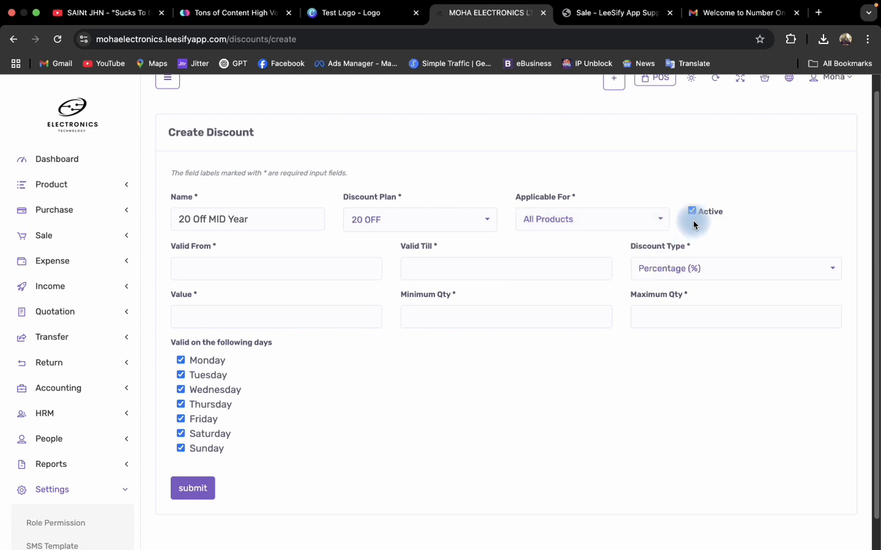
Set the discount type to Flat for the new discount.
{"action": "left_click", "coordinate": [701, 269]}
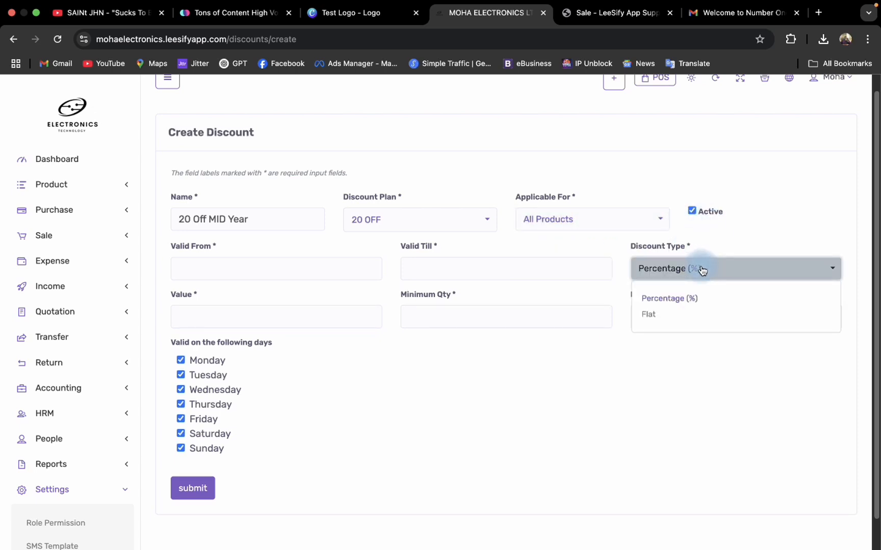
{"action": "left_click", "coordinate": [663, 314]}
{"action": "left_click", "coordinate": [688, 269]}
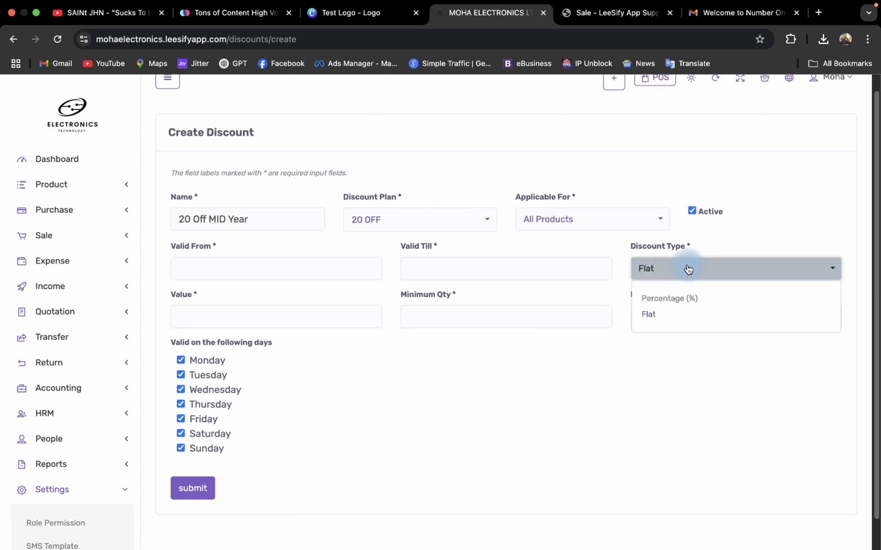
Set the discount's validity period from 04-05-2025 to 11-05-2025.
{"action": "left_click", "coordinate": [313, 269]}
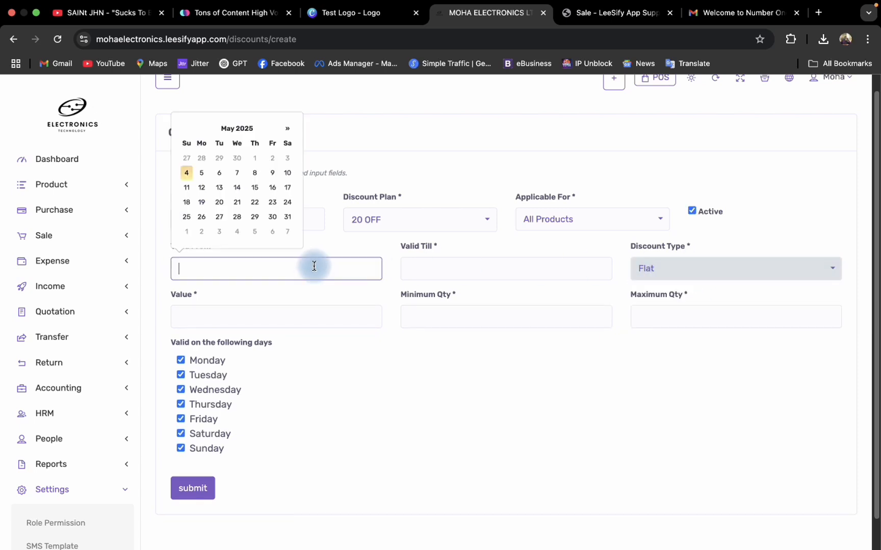
{"action": "left_click", "coordinate": [187, 172]}
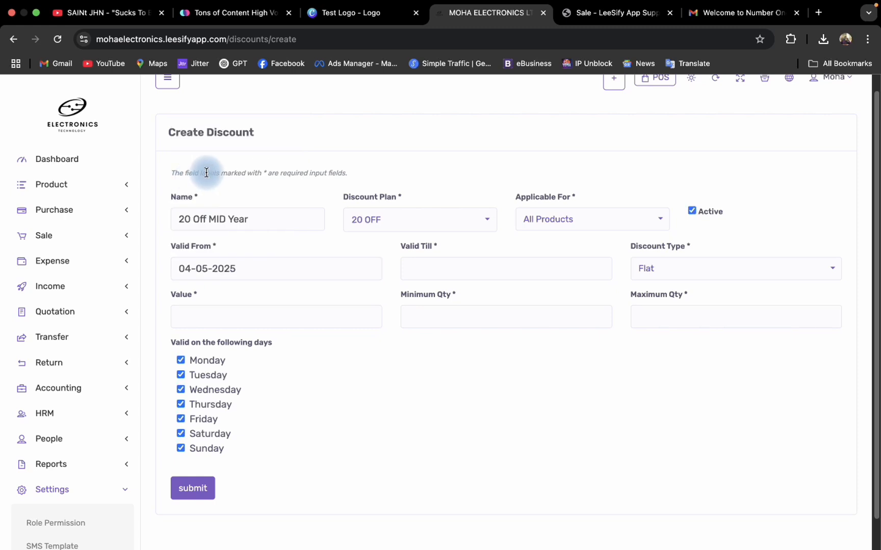
{"action": "left_click", "coordinate": [464, 268]}
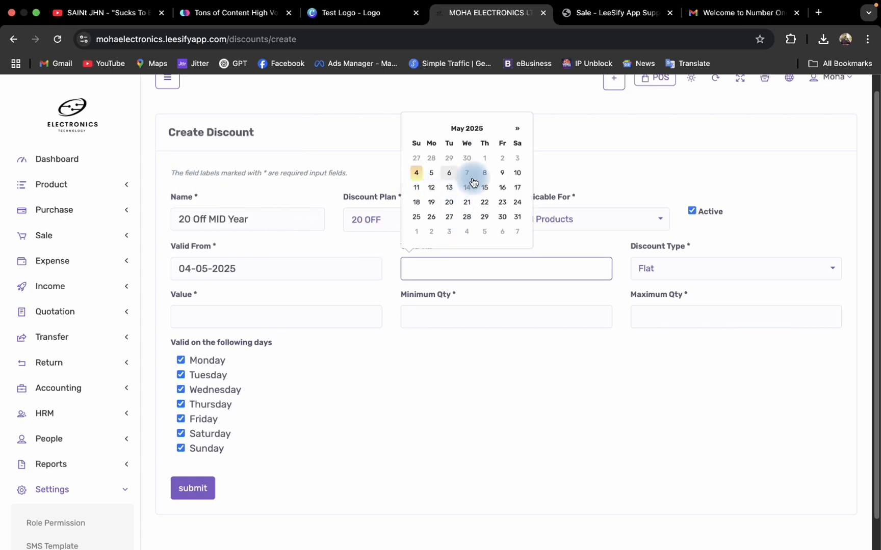
{"action": "left_click", "coordinate": [416, 189]}
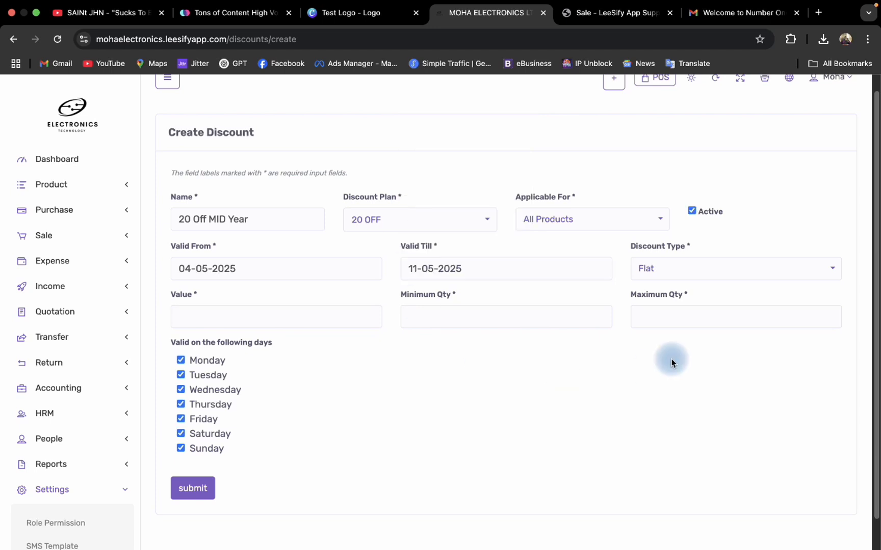
Set the discount value to 20.
{"action": "left_click", "coordinate": [235, 318]}
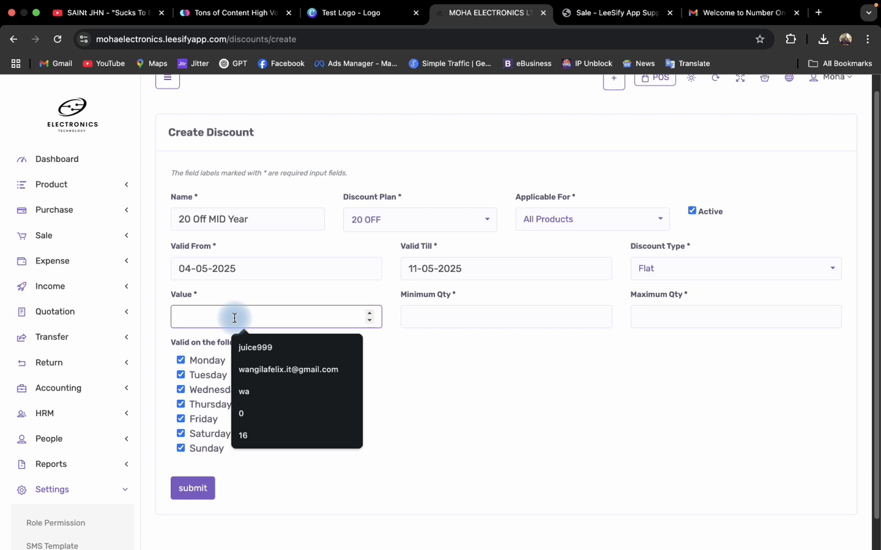
{"action": "type", "text": "1"}
{"action": "key", "text": "BackSpace"}
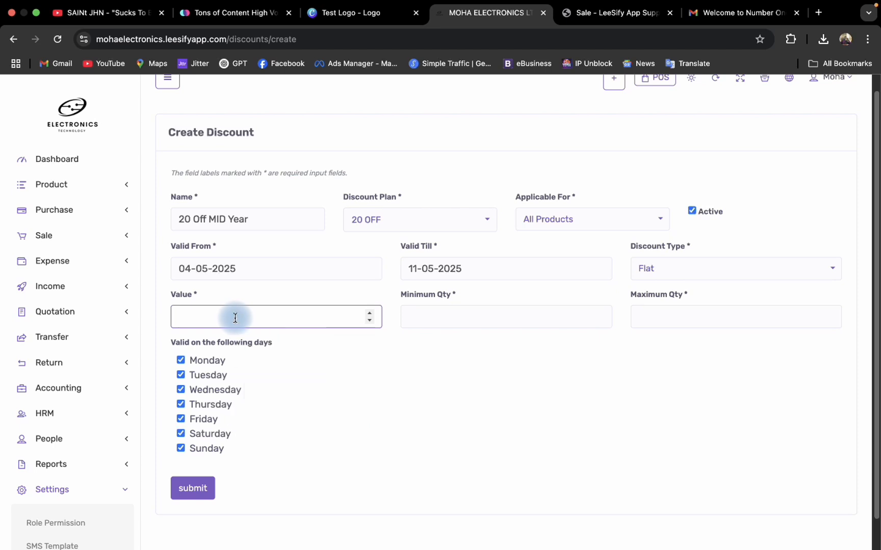
{"action": "type", "text": "20"}
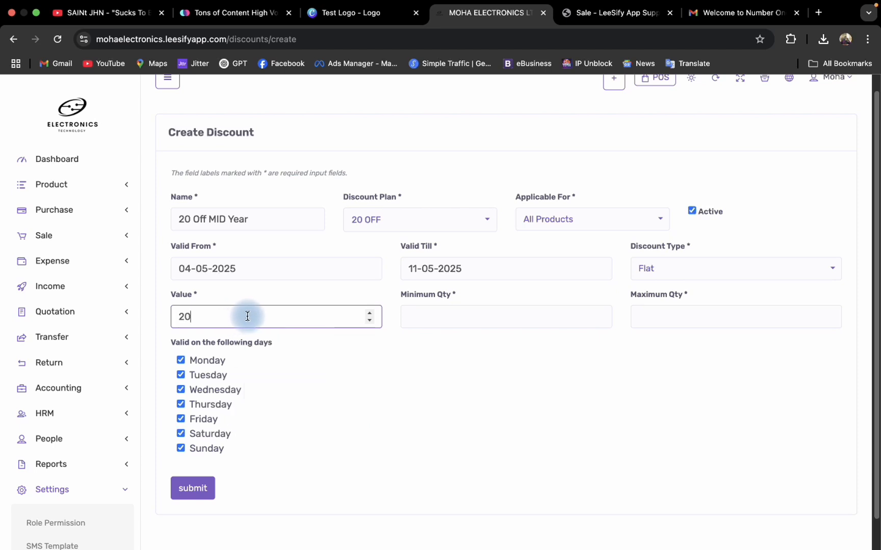
{"action": "left_click", "coordinate": [376, 360]}
Set the discount's minimum quantity to 1 and its maximum quantity to 10.
{"action": "left_click", "coordinate": [489, 315]}
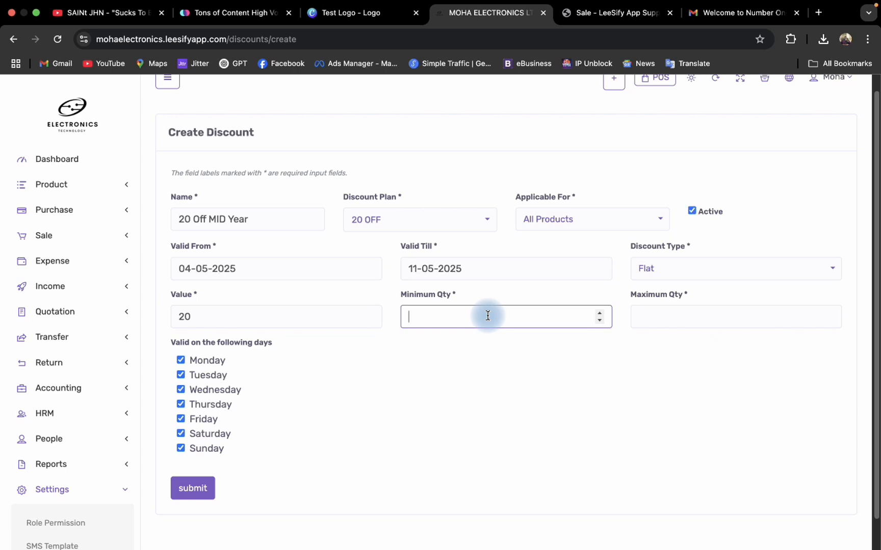
{"action": "type", "text": "1"}
{"action": "left_click", "coordinate": [517, 373]}
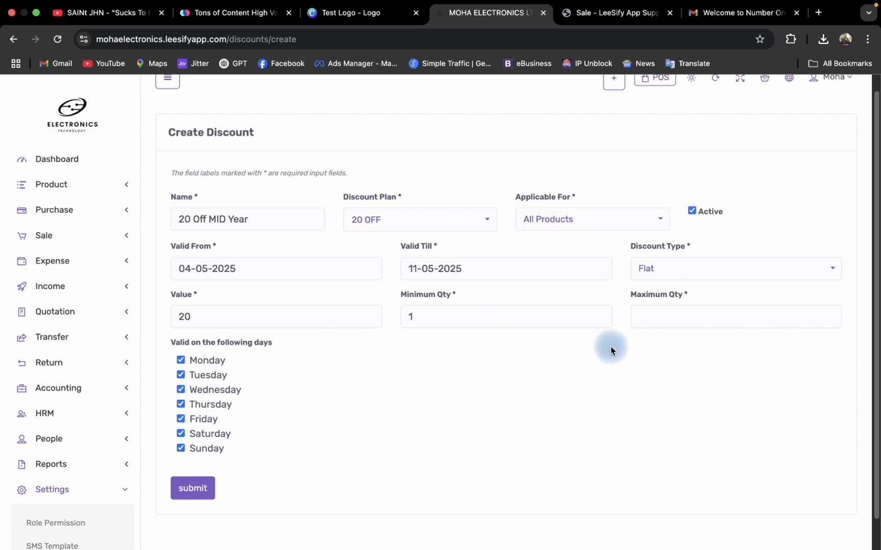
{"action": "left_click", "coordinate": [655, 312]}
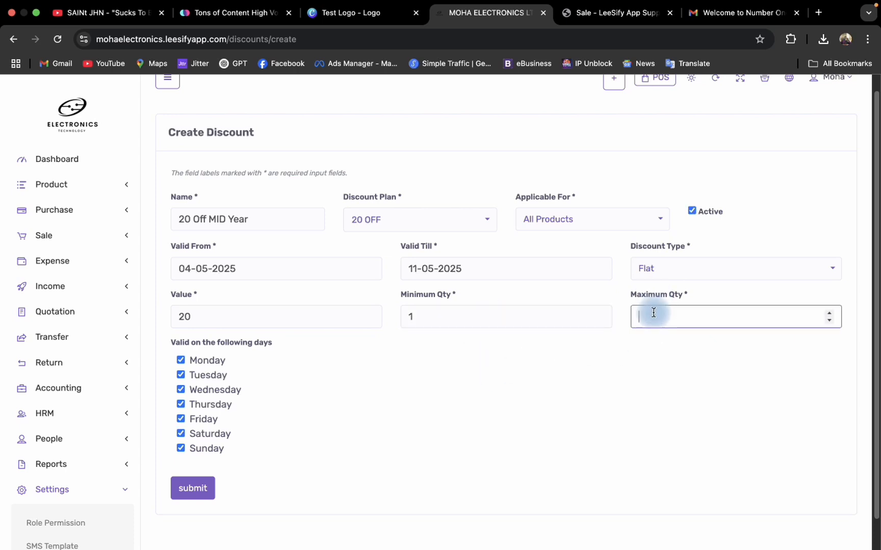
{"action": "type", "text": "10"}
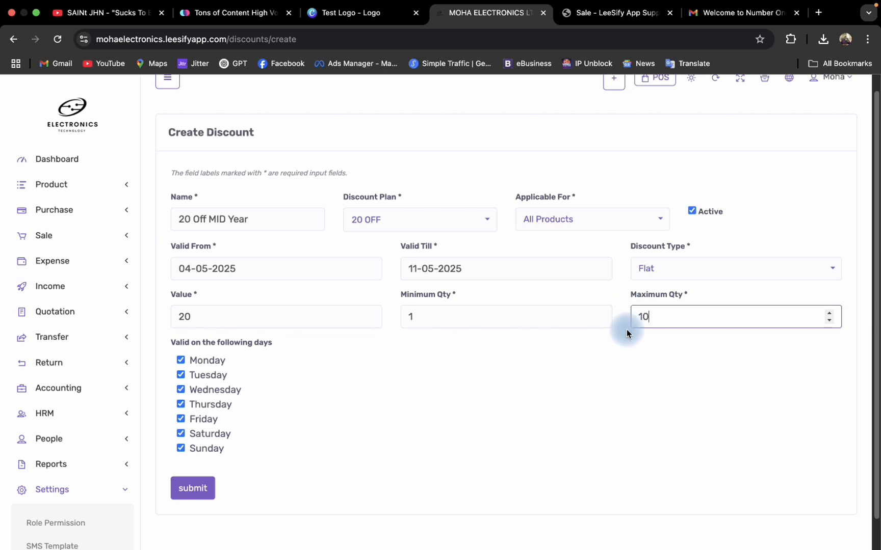
Submit the completed 20 Off MID Year discount.
{"action": "left_click", "coordinate": [626, 389]}
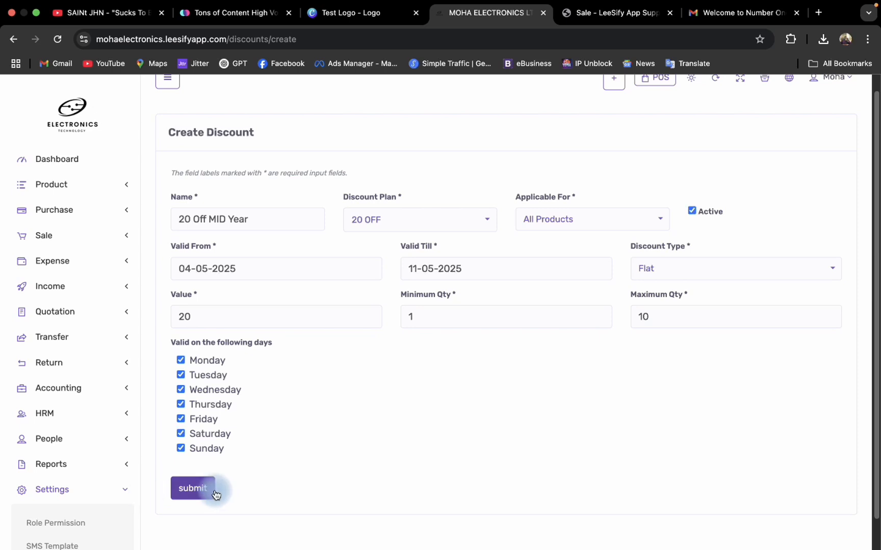
{"action": "left_click", "coordinate": [194, 497]}
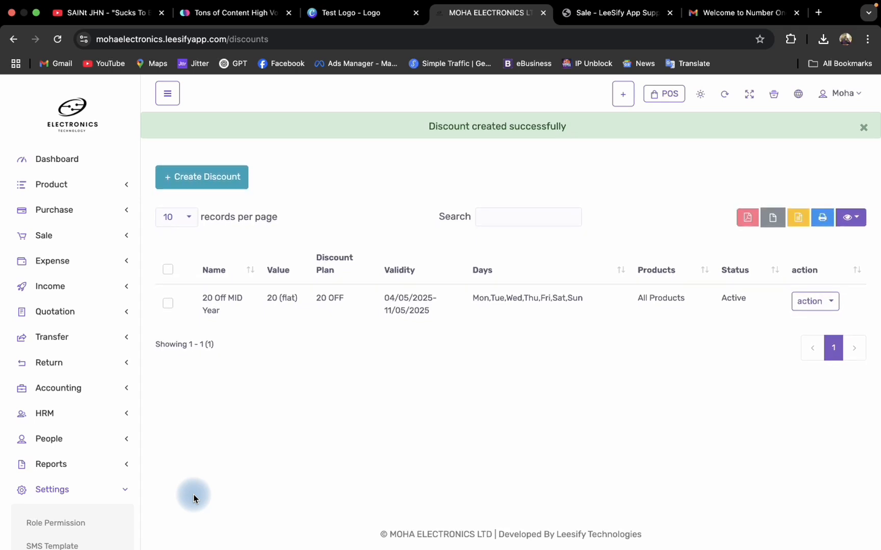
Open the list of all notifications and review the Send Notification form with systemadmin as the user, closing it without sending.
{"action": "scroll", "coordinate": [42, 483], "scroll_direction": "down", "scroll_amount": 1}
{"action": "scroll", "coordinate": [42, 483], "scroll_direction": "down", "scroll_amount": 8}
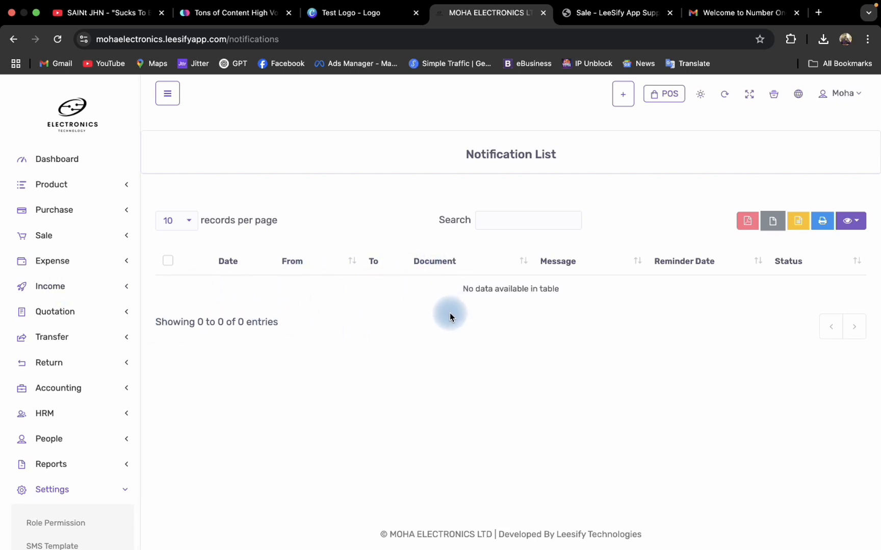
{"action": "scroll", "coordinate": [59, 354], "scroll_direction": "down", "scroll_amount": 4}
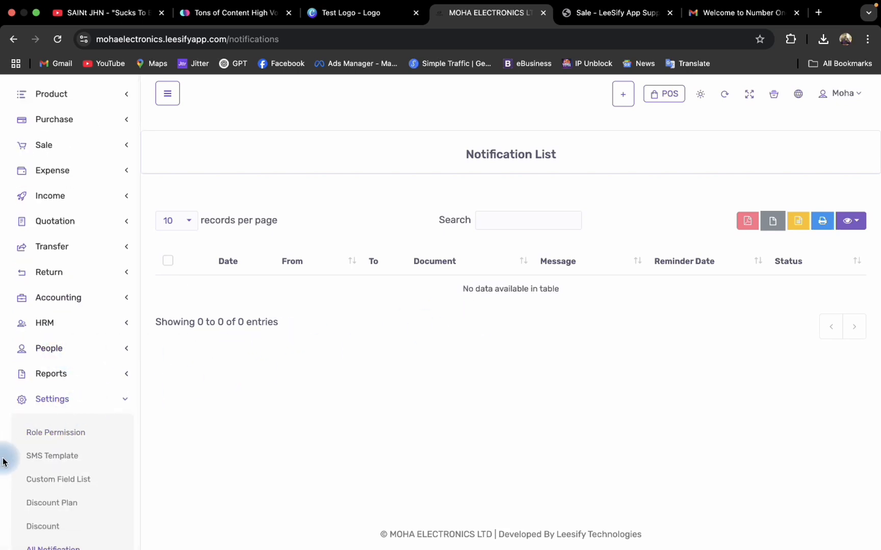
{"action": "scroll", "coordinate": [25, 450], "scroll_direction": "down", "scroll_amount": 7}
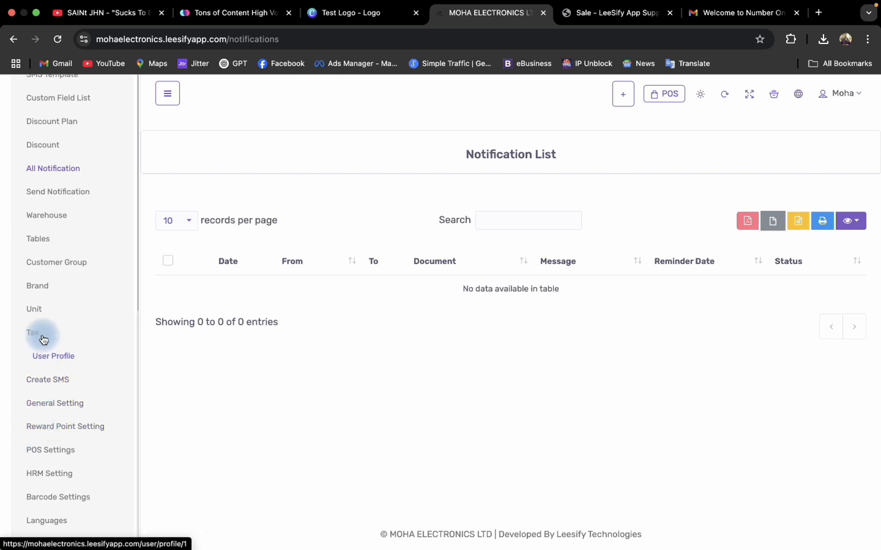
{"action": "left_click", "coordinate": [63, 192]}
{"action": "left_click", "coordinate": [307, 200]}
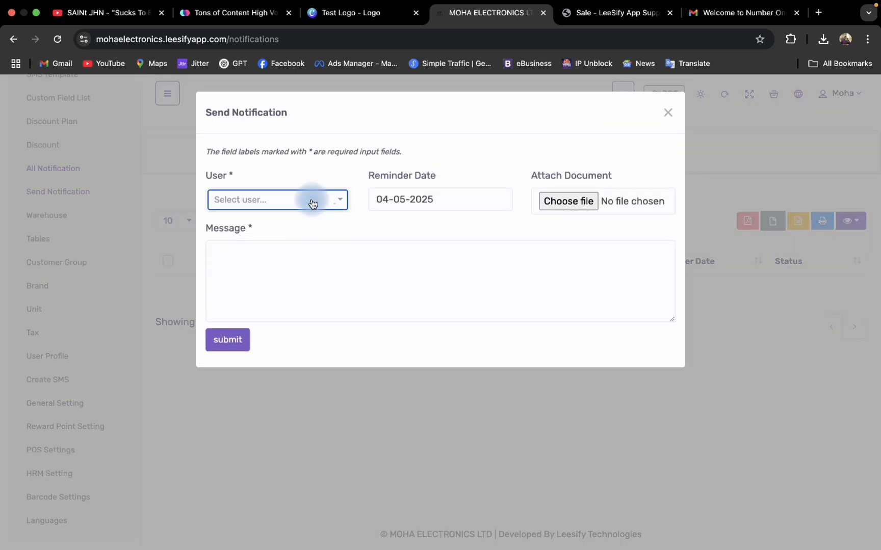
{"action": "left_click", "coordinate": [295, 257]}
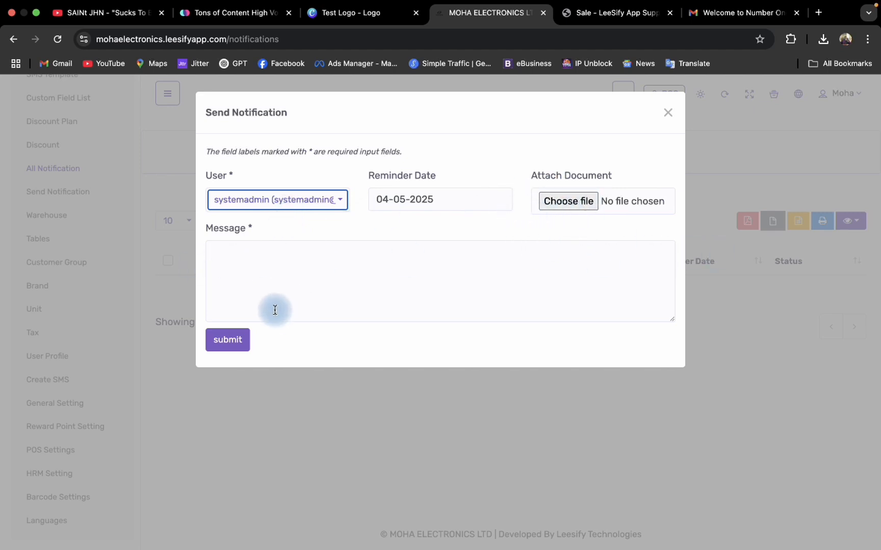
{"action": "left_click", "coordinate": [455, 199]}
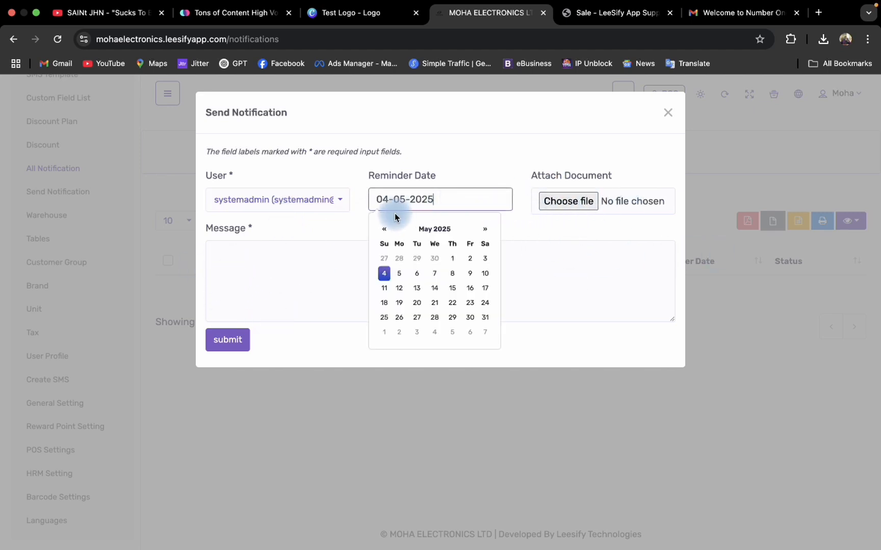
{"action": "left_click", "coordinate": [672, 119]}
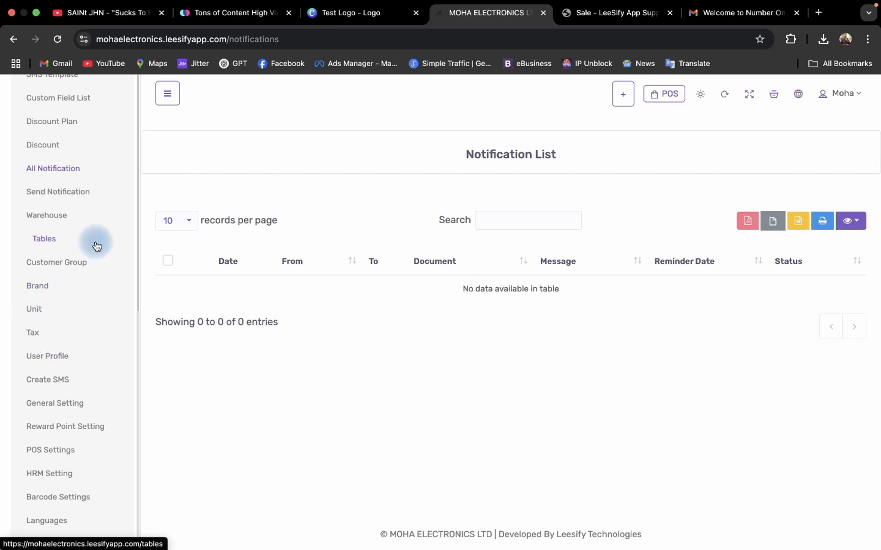
Open the warehouse list and review the Add Warehouse and Import Warehouse forms, closing each without submitting.
{"action": "left_click", "coordinate": [65, 219]}
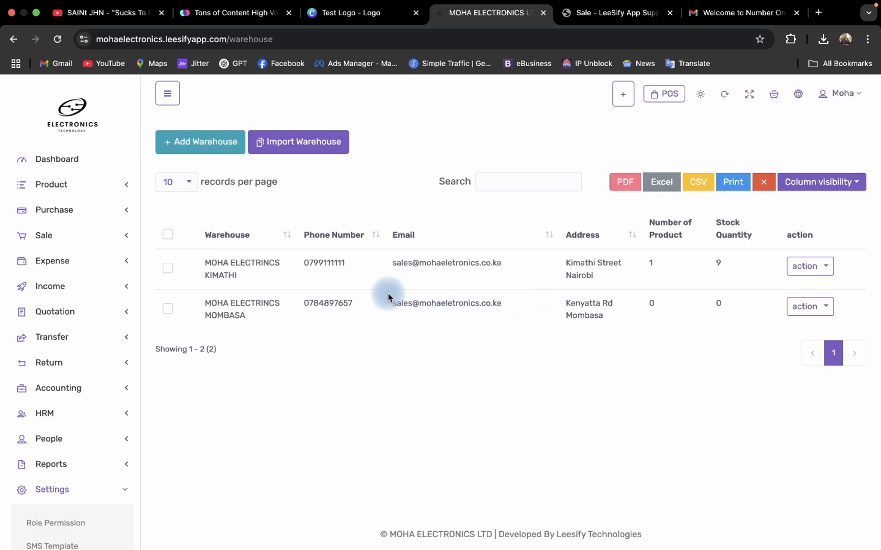
{"action": "left_click", "coordinate": [203, 142]}
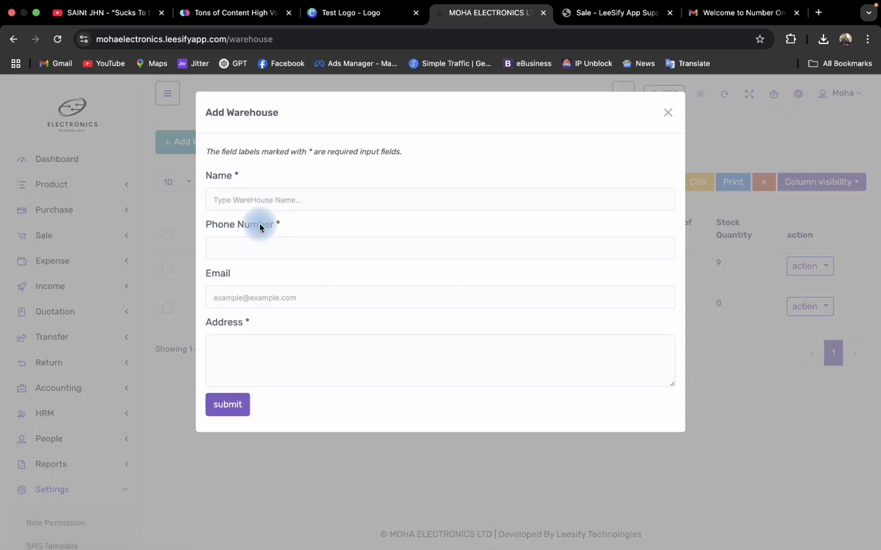
{"action": "left_click", "coordinate": [667, 113]}
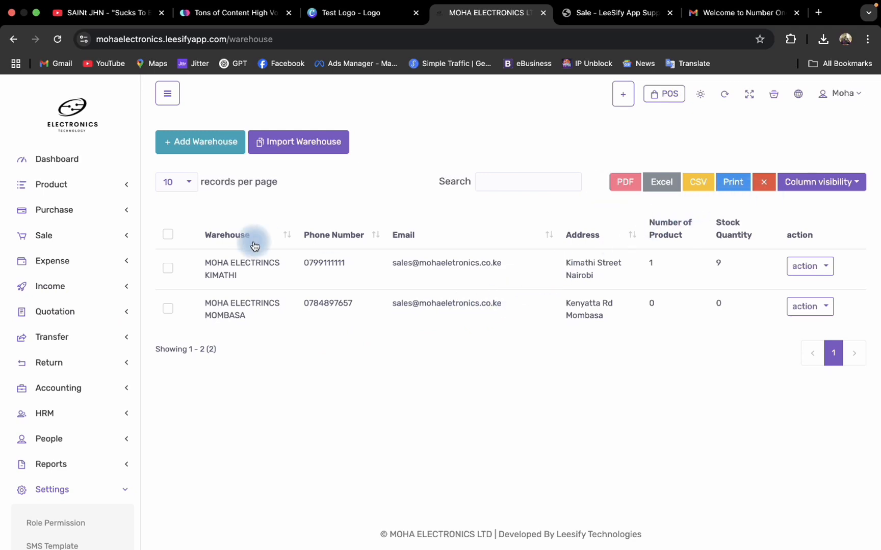
{"action": "left_click", "coordinate": [299, 144]}
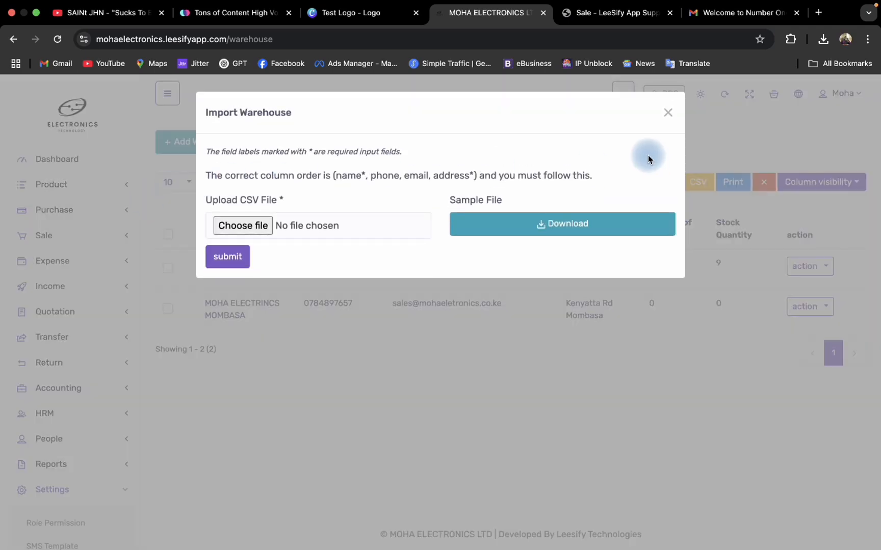
{"action": "left_click", "coordinate": [667, 113]}
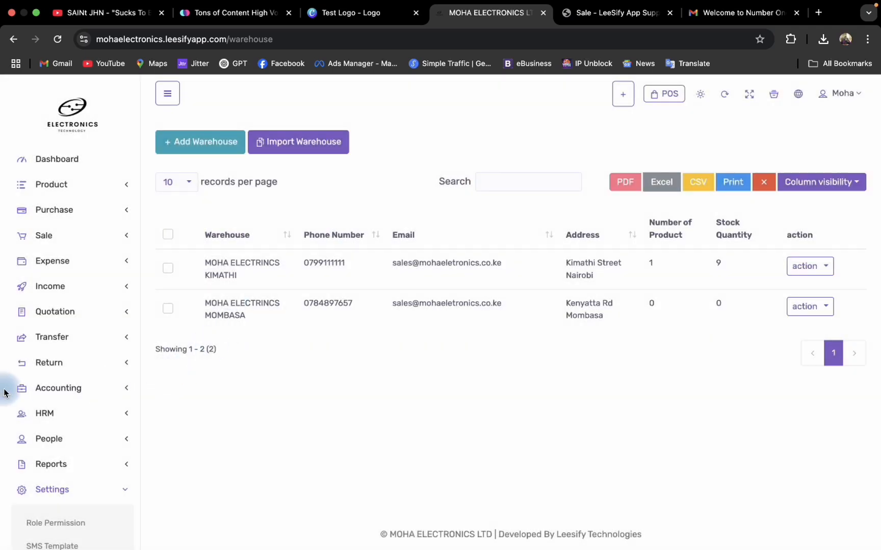
Open the tables list and review the Add Table form's name, number of persons and description fields, closing it without submitting.
{"action": "scroll", "coordinate": [61, 398], "scroll_direction": "down", "scroll_amount": 10}
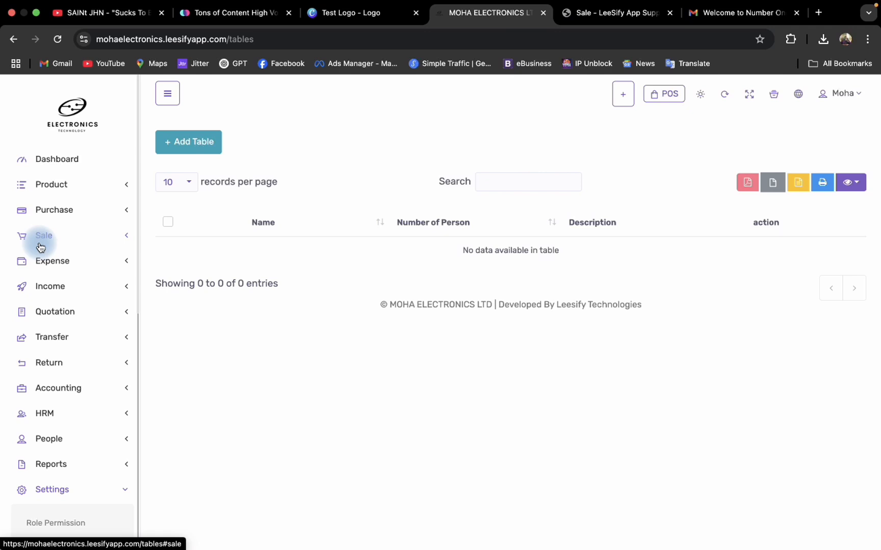
{"action": "scroll", "coordinate": [25, 316], "scroll_direction": "down", "scroll_amount": 10}
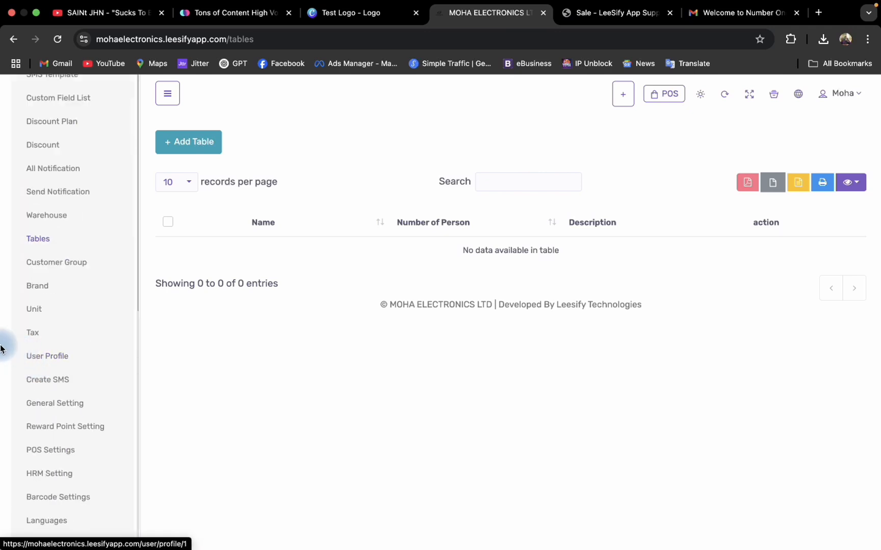
{"action": "left_click", "coordinate": [194, 144]}
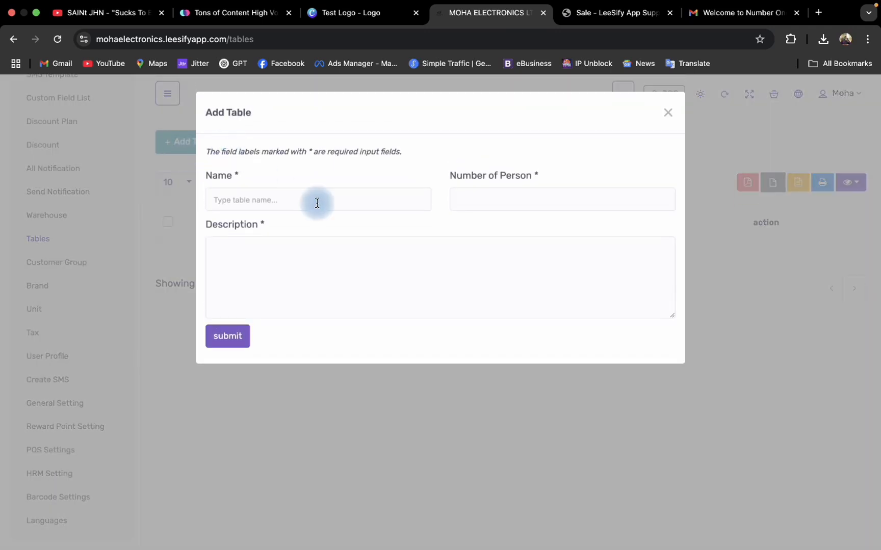
{"action": "left_click", "coordinate": [295, 202]}
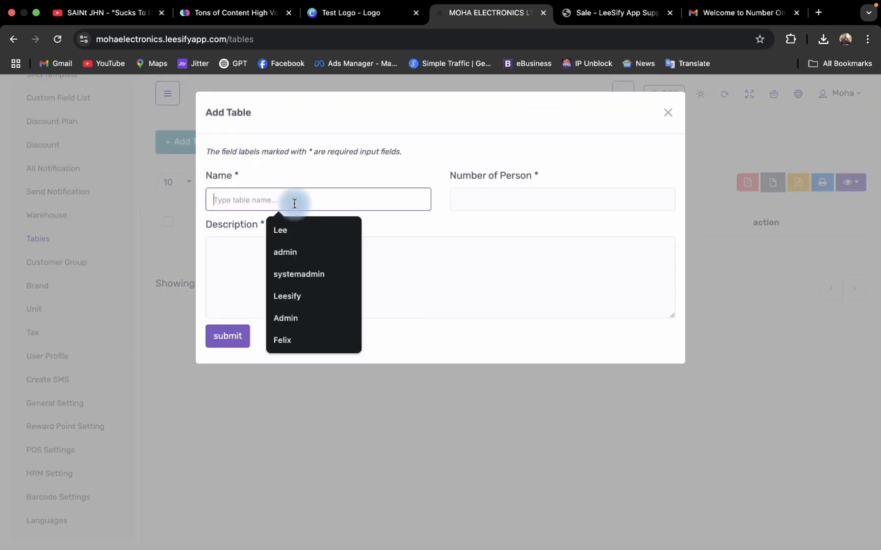
{"action": "left_click", "coordinate": [555, 203]}
{"action": "left_click", "coordinate": [252, 253]}
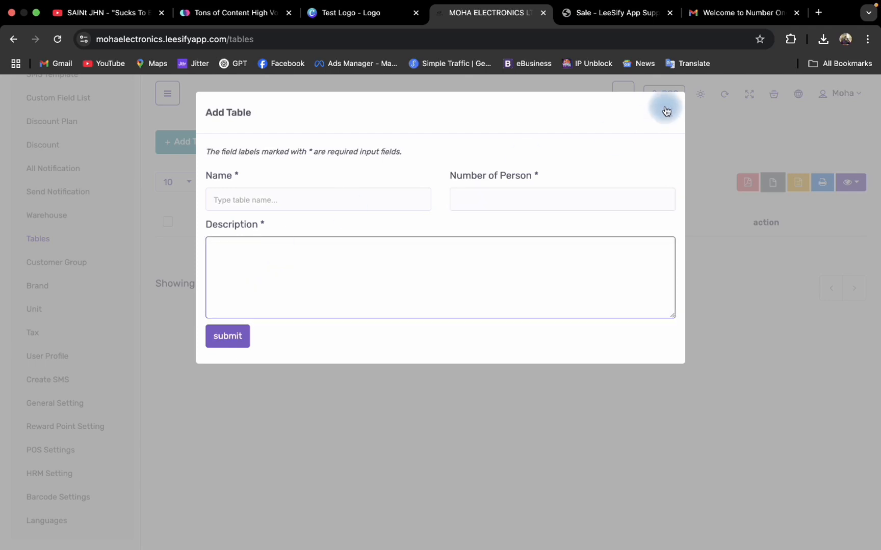
{"action": "left_click", "coordinate": [666, 111]}
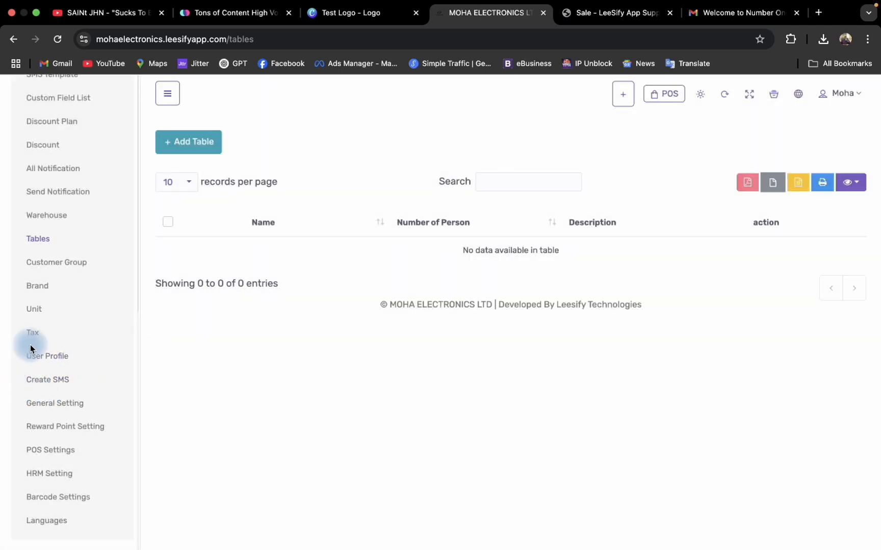
Add a customer group named Wholesales with a percentage of 20.
{"action": "left_click", "coordinate": [69, 270]}
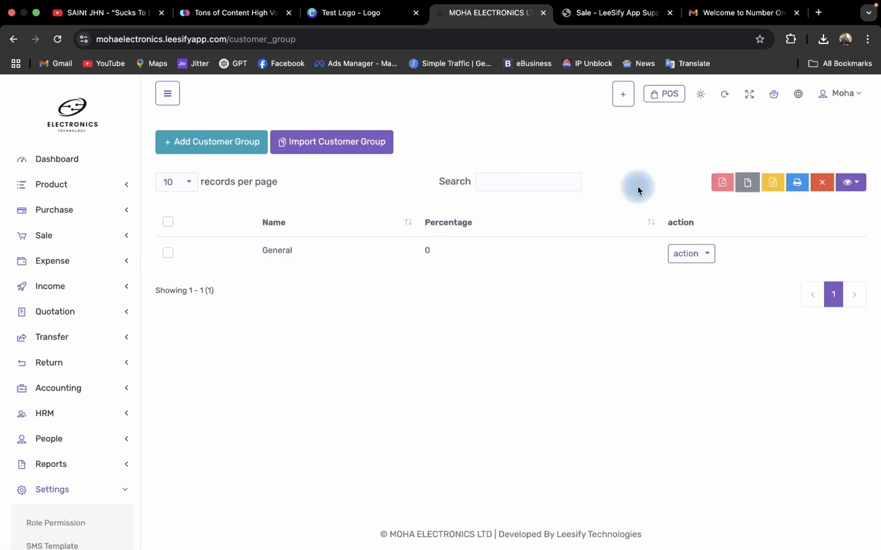
{"action": "left_click", "coordinate": [216, 142]}
{"action": "mouse_move", "coordinate": [286, 226]}
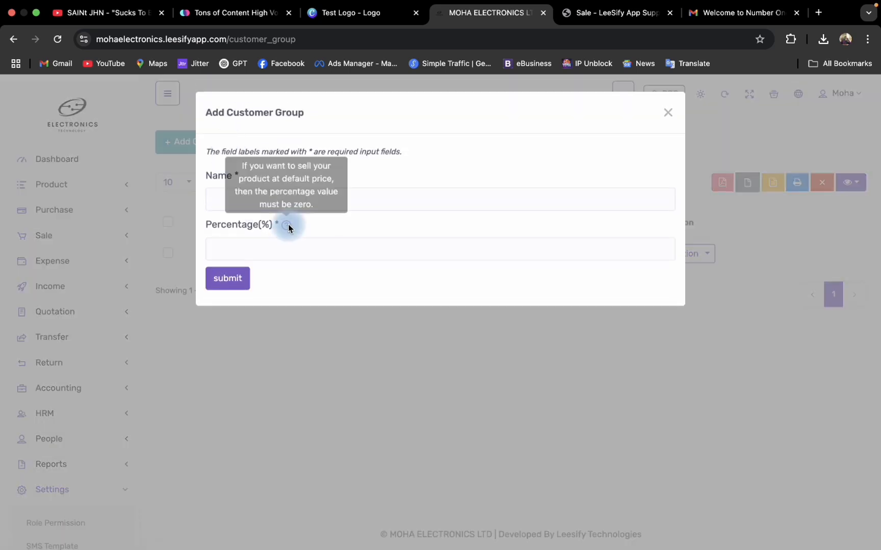
{"action": "left_click", "coordinate": [270, 198]}
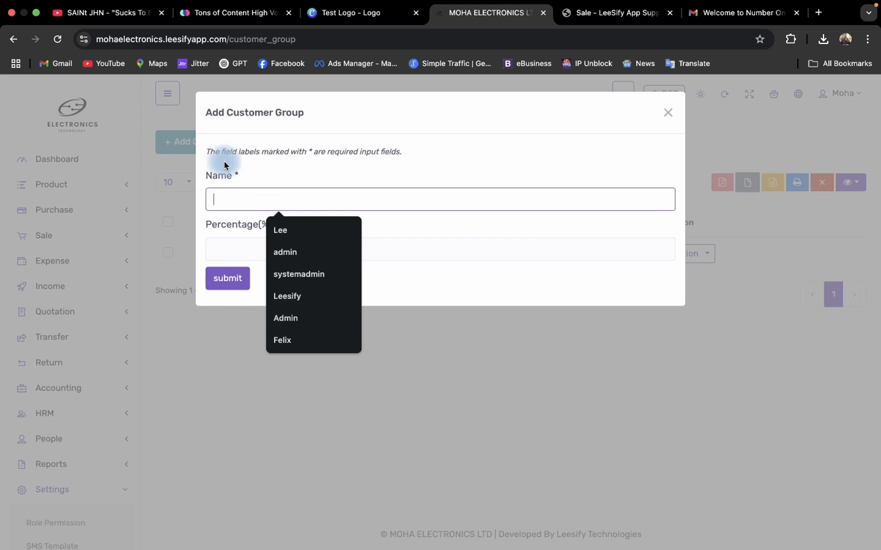
{"action": "type", "text": "Wholesales"}
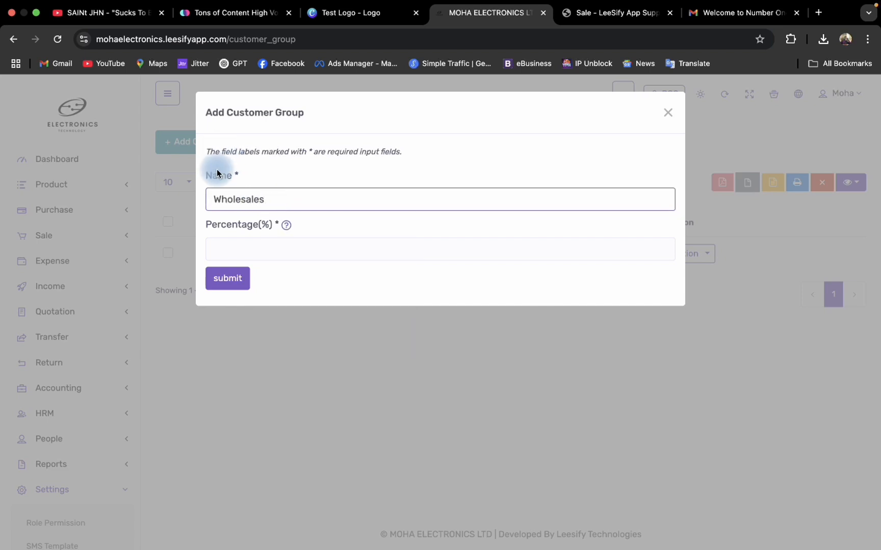
{"action": "left_click", "coordinate": [259, 254]}
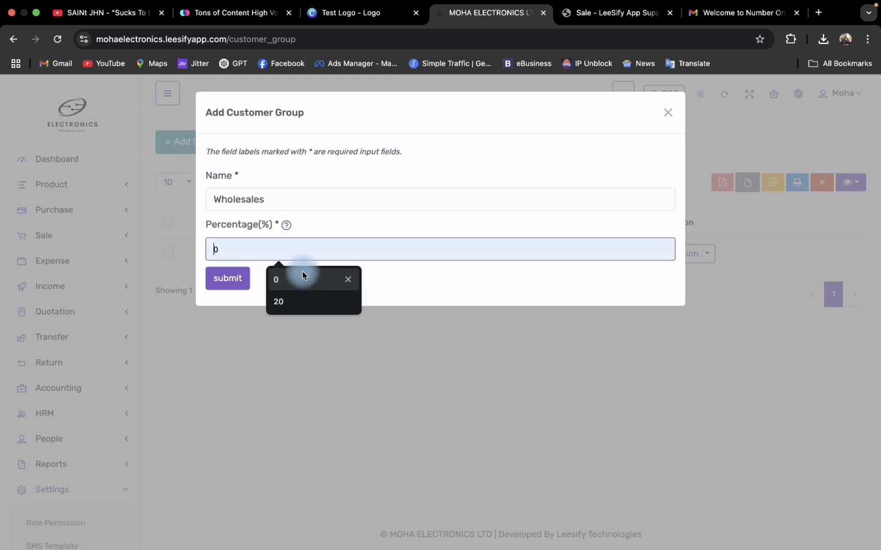
{"action": "left_click", "coordinate": [283, 301]}
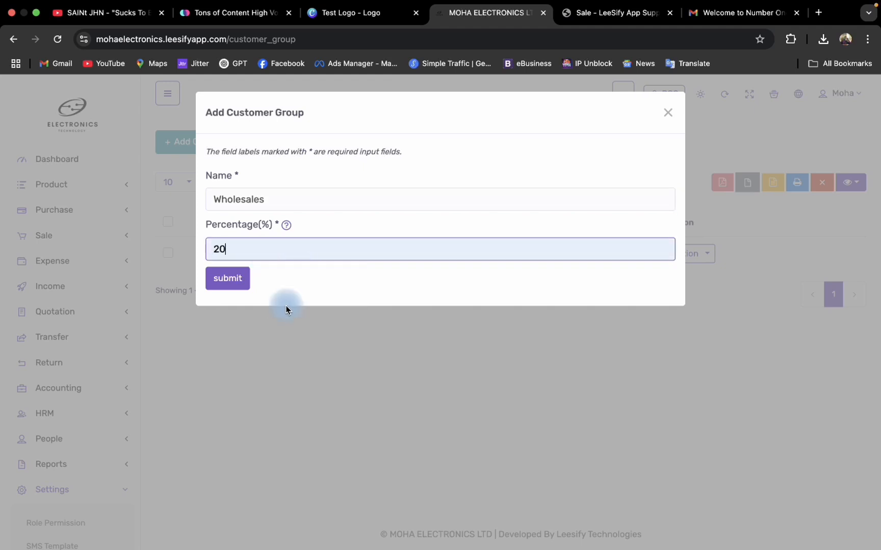
{"action": "left_click", "coordinate": [228, 287]}
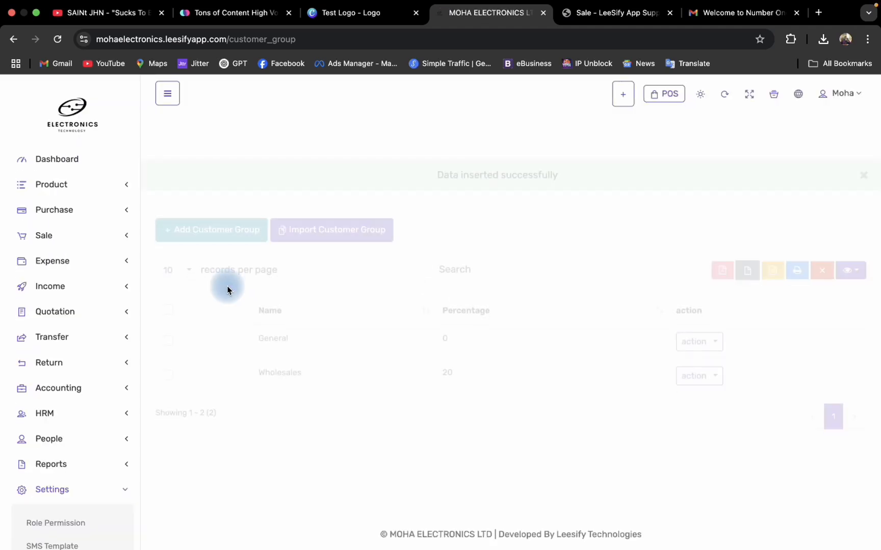
Open a new customer form and select Wholesales as the customer group to check the group's availability.
{"action": "left_click", "coordinate": [621, 93]}
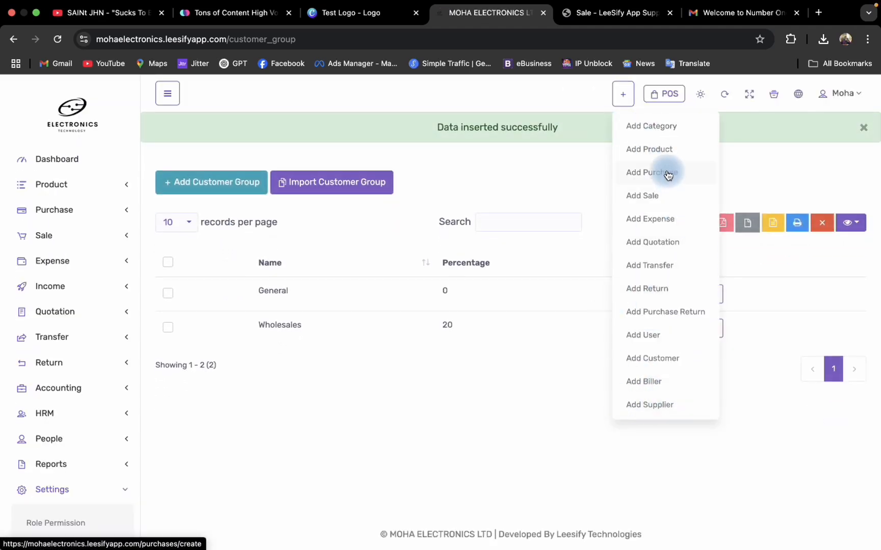
{"action": "left_click", "coordinate": [654, 356]}
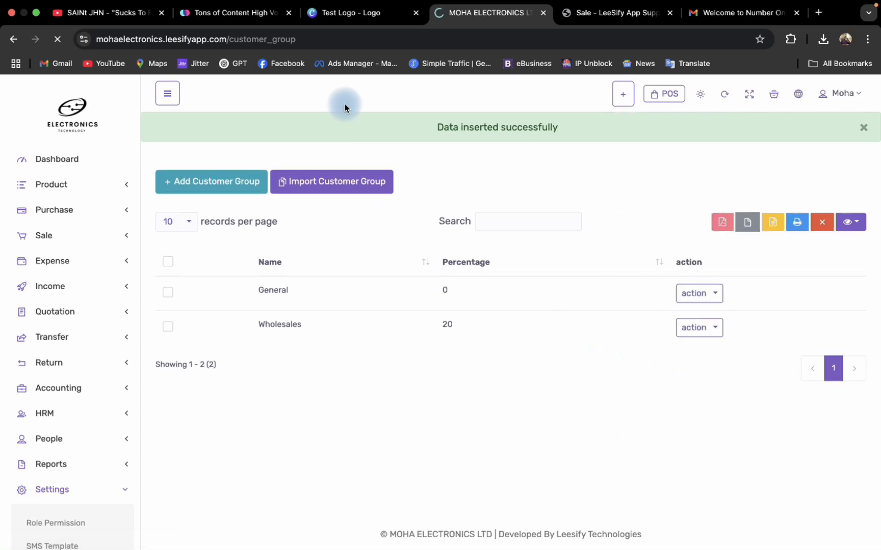
{"action": "left_click", "coordinate": [505, 237]}
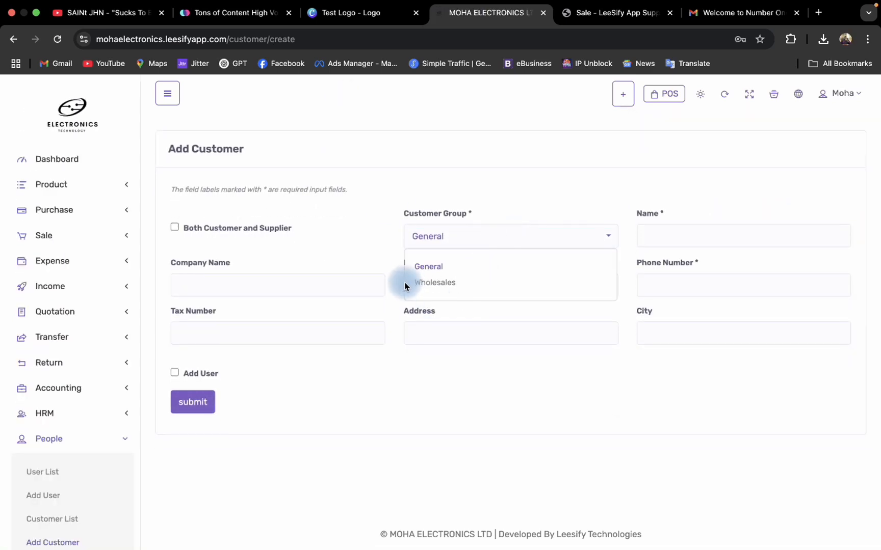
{"action": "left_click", "coordinate": [436, 281]}
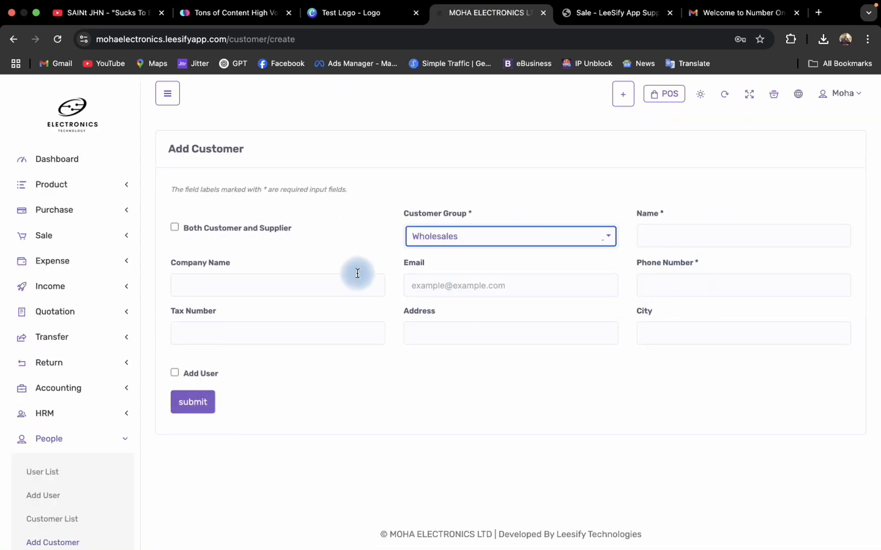
Open the brand list in the settings and review the Add Brand form, closing it without submitting.
{"action": "scroll", "coordinate": [73, 380], "scroll_direction": "down", "scroll_amount": 3}
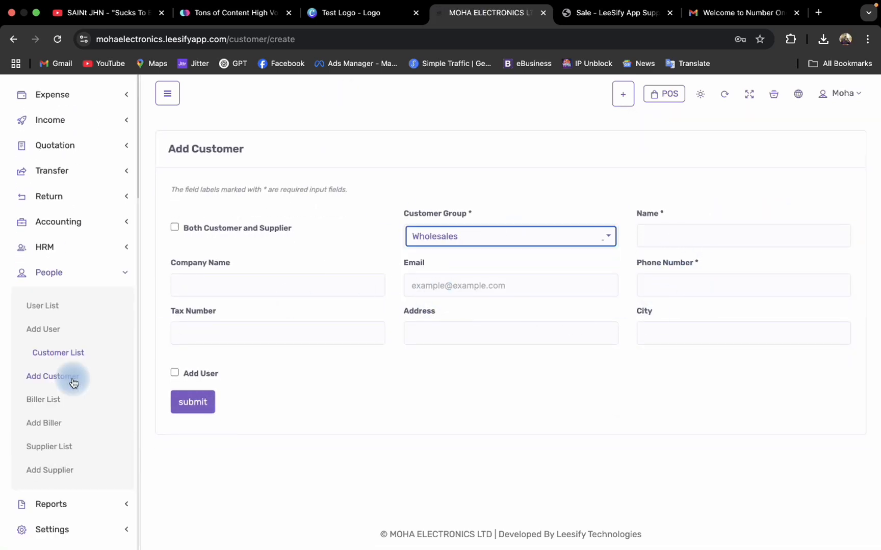
{"action": "left_click", "coordinate": [55, 529]}
{"action": "scroll", "coordinate": [64, 448], "scroll_direction": "down", "scroll_amount": 9}
{"action": "scroll", "coordinate": [77, 296], "scroll_direction": "up", "scroll_amount": 4}
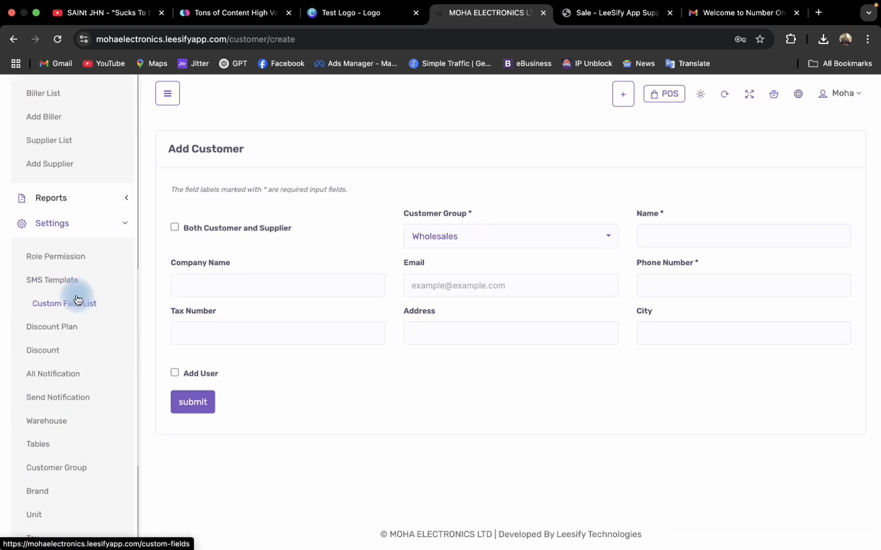
{"action": "scroll", "coordinate": [72, 316], "scroll_direction": "down", "scroll_amount": 4}
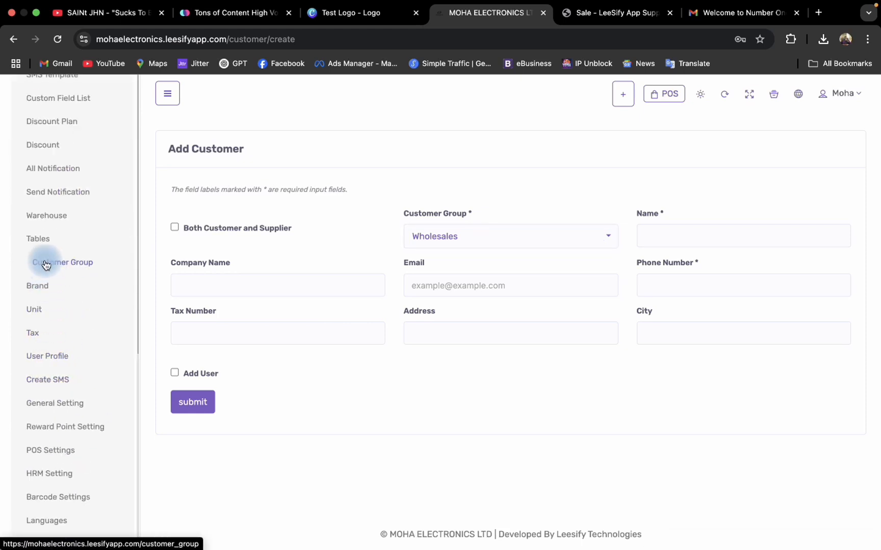
{"action": "left_click", "coordinate": [37, 287]}
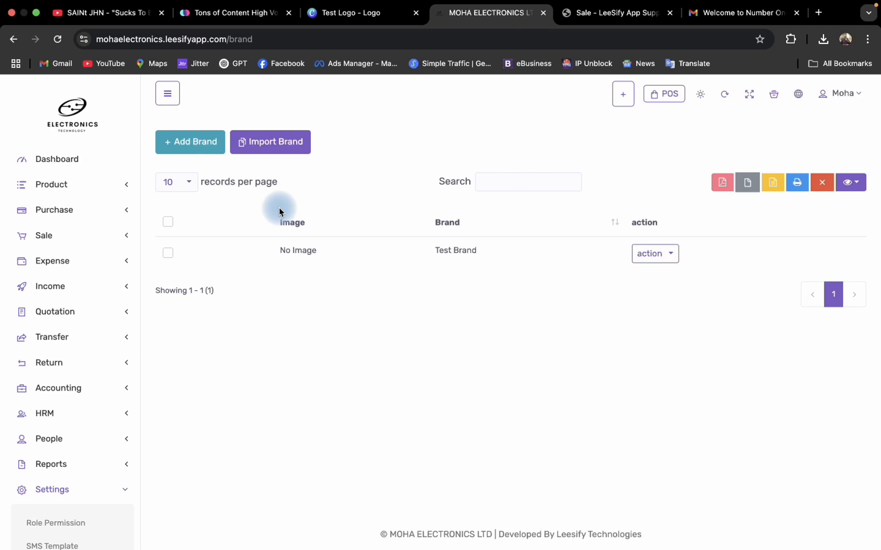
{"action": "left_click", "coordinate": [200, 148]}
{"action": "left_click", "coordinate": [226, 195]}
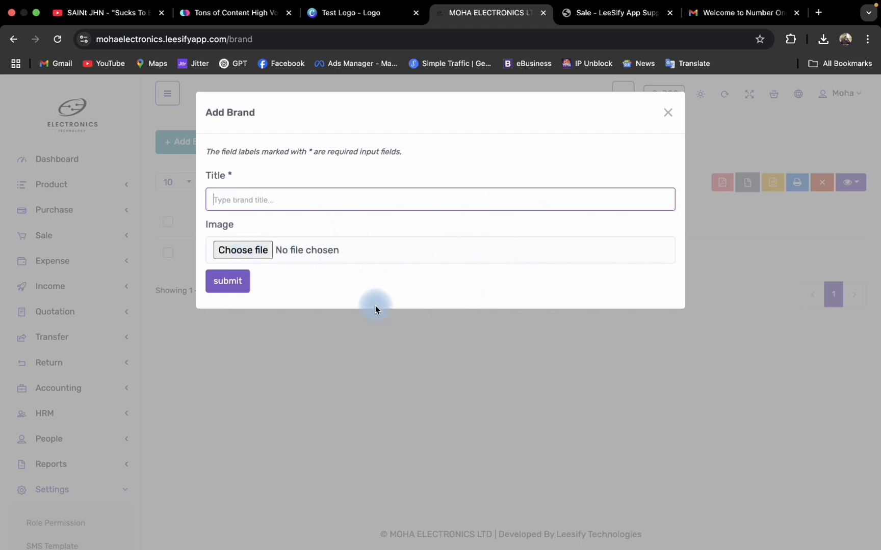
{"action": "left_click", "coordinate": [667, 112]}
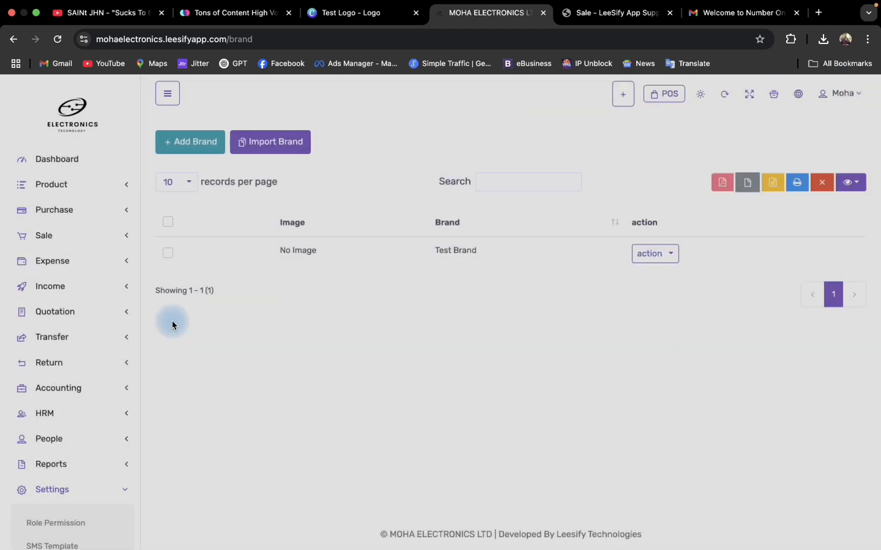
{"action": "scroll", "coordinate": [66, 433], "scroll_direction": "down", "scroll_amount": 10}
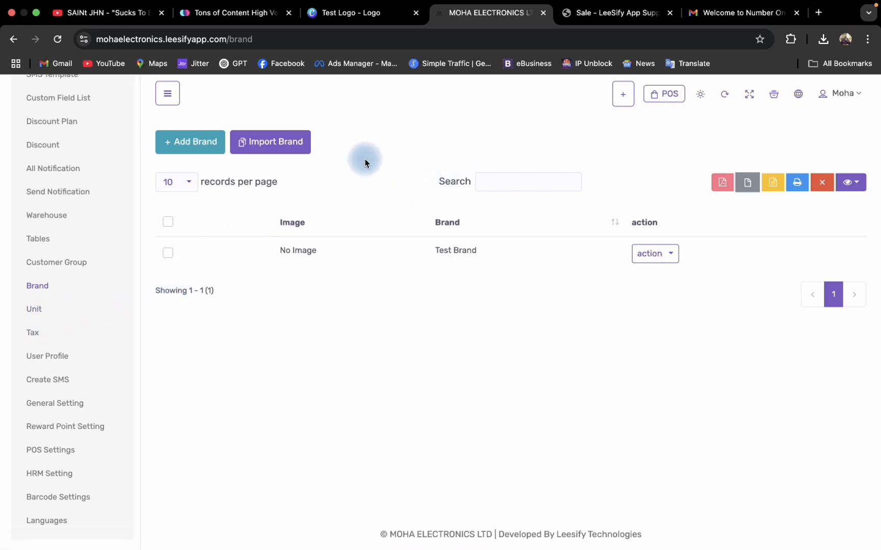
{"action": "mouse_move", "coordinate": [728, 6]}
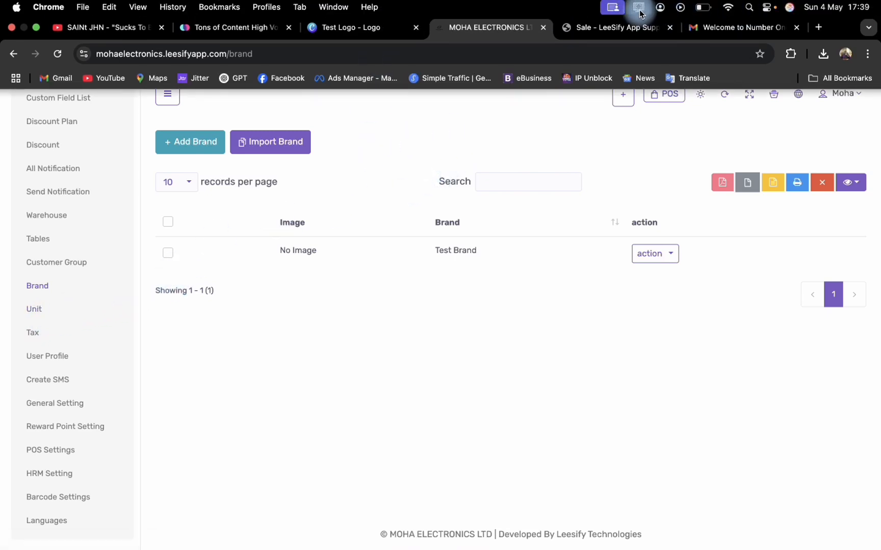